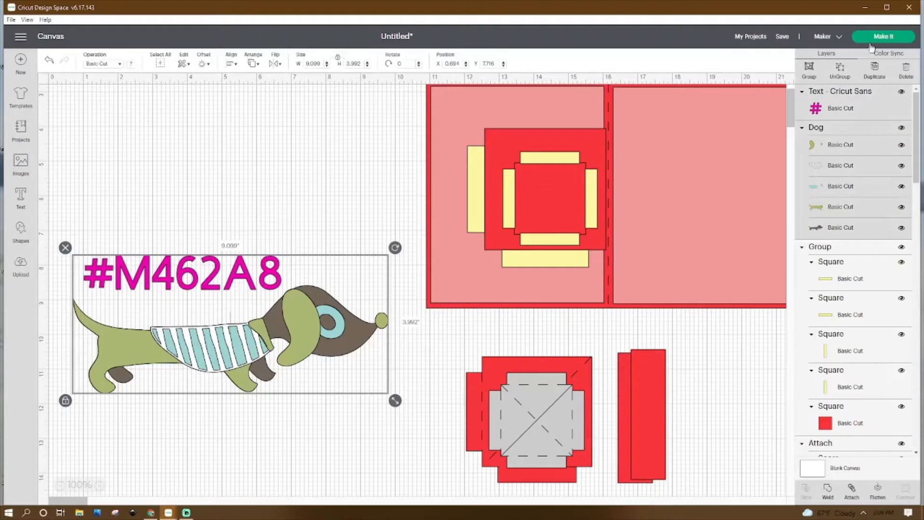
Group the #M462A8 text with the dog image and move the group down out of the empty working area
click(810, 72)
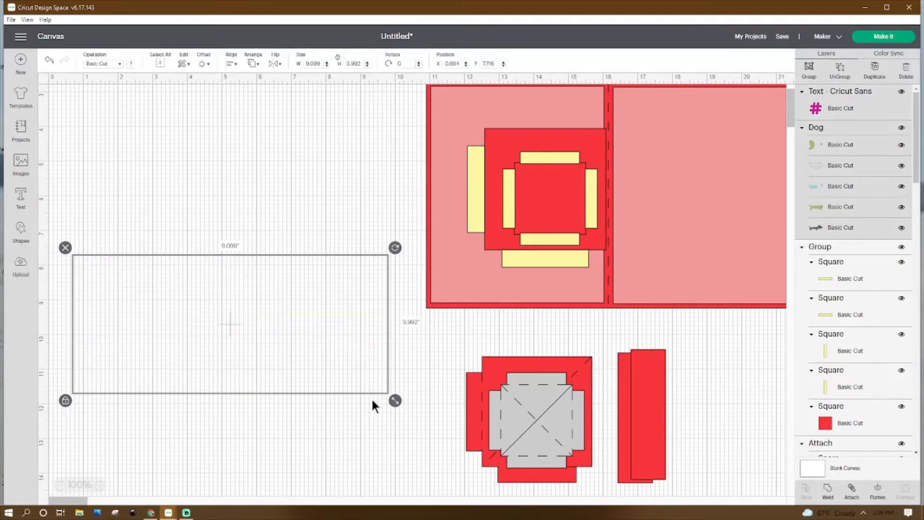
drag(206, 371, 672, 491)
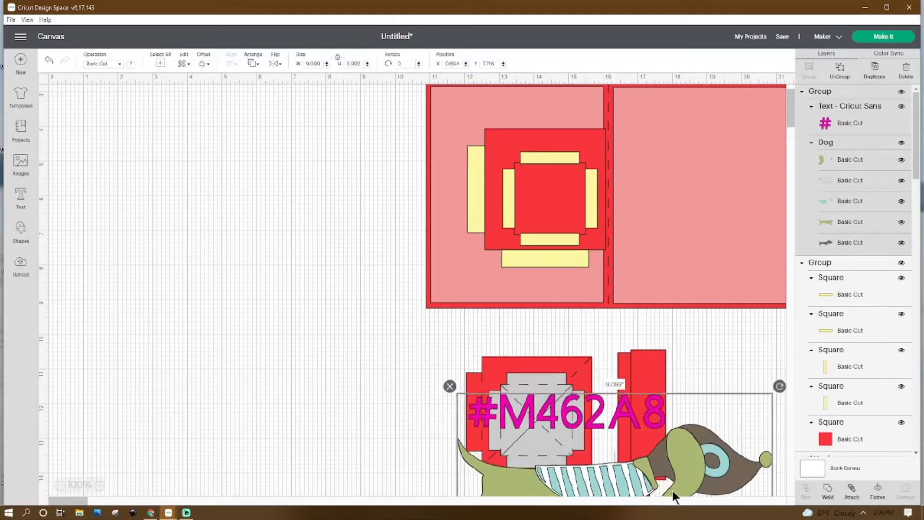
Move the 10.5 × 6.5 in card group to the canvas origin at X 0, Y 0
click(489, 304)
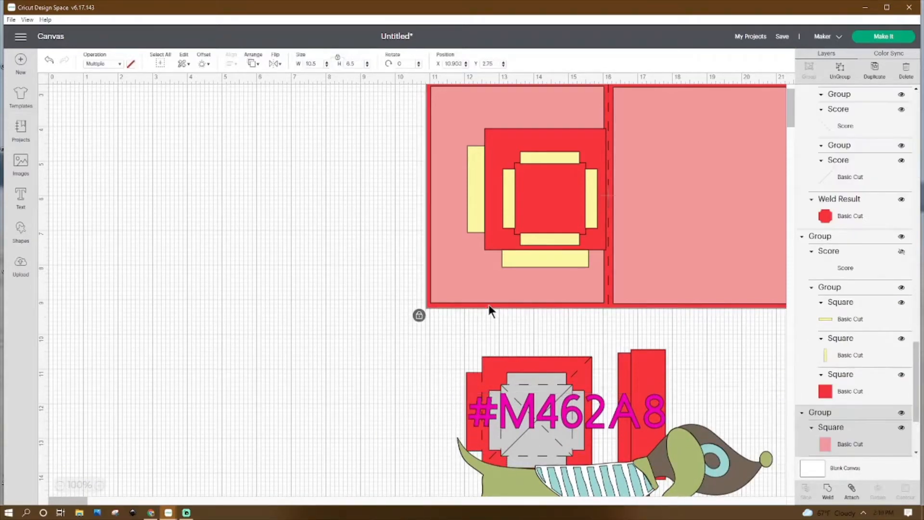
drag(489, 304, 20, 287)
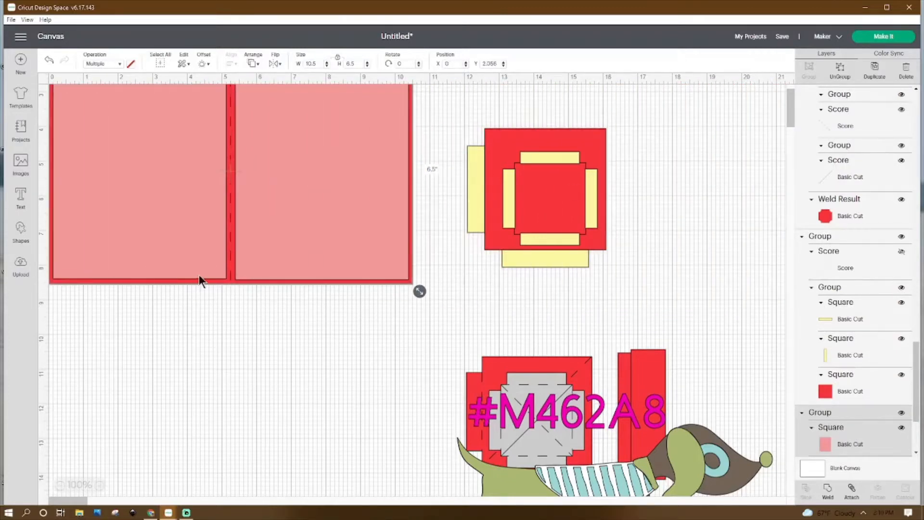
scroll(199, 279, up, 2)
drag(264, 242, 240, 130)
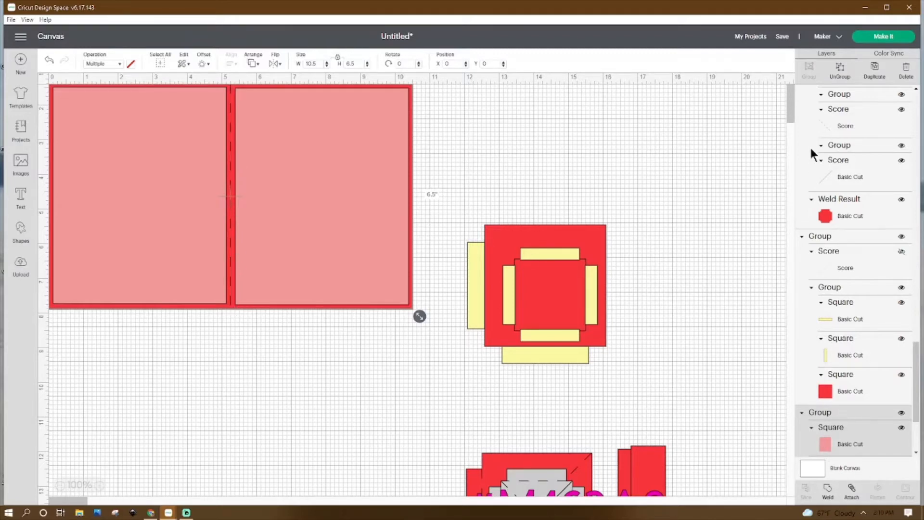
Check the size of the card's left pink panel and move the whole card group aside to about X 13.6, Y 0
scroll(868, 394, down, 3)
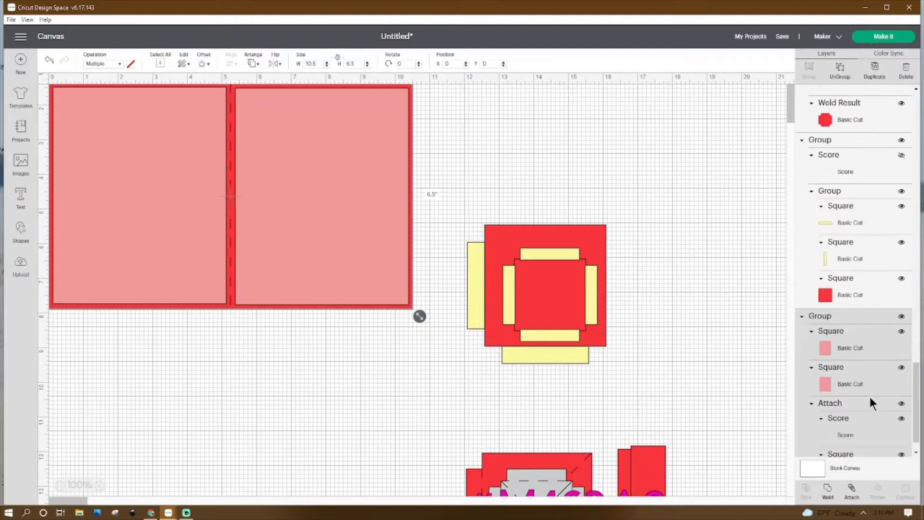
click(855, 379)
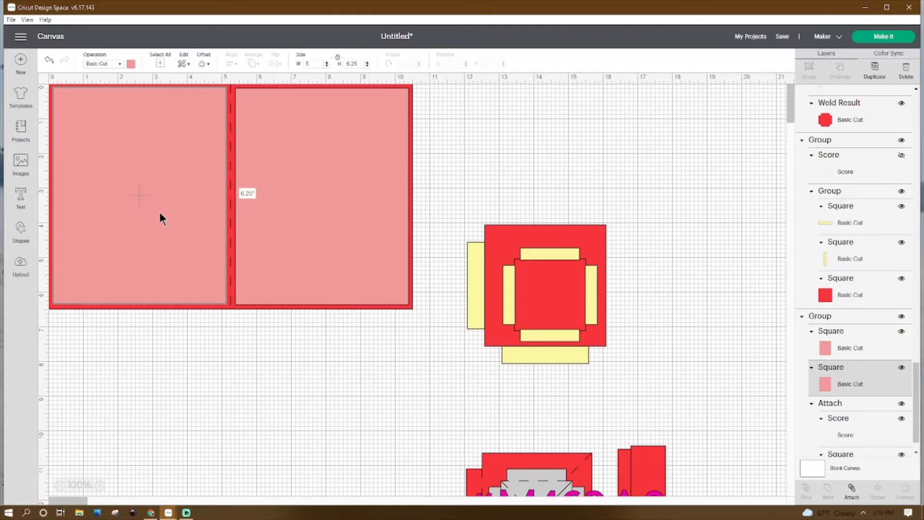
drag(160, 215, 632, 131)
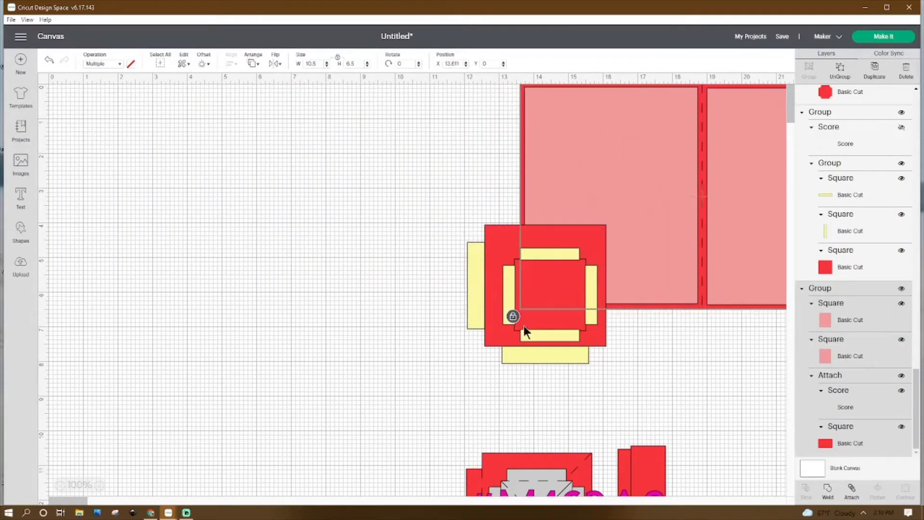
Show the two red 1 × 3.75 in strips at the canvas origin and park them on the card's left panel
scroll(521, 365, down, 2)
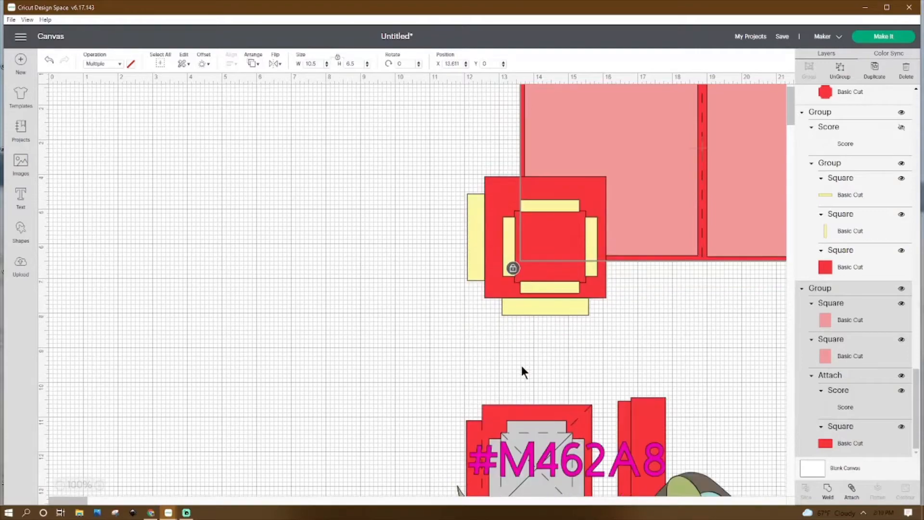
click(643, 423)
drag(642, 420, 53, 93)
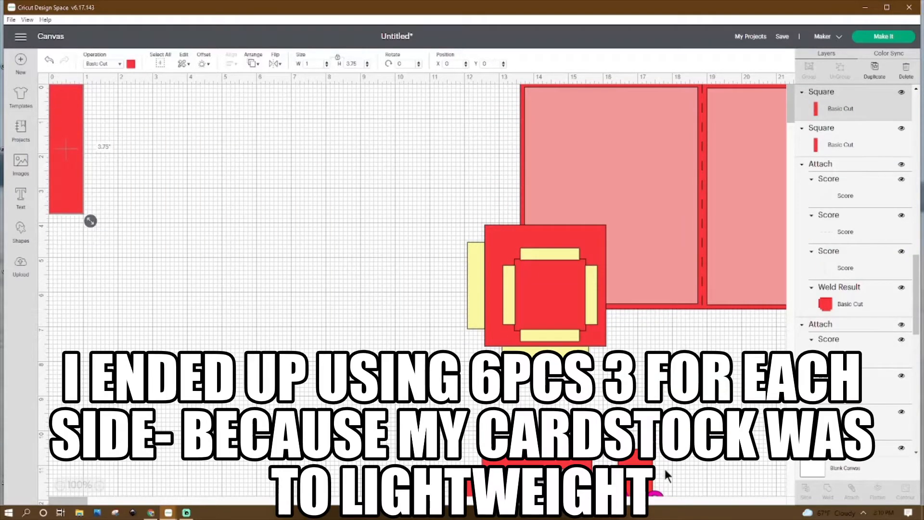
drag(634, 473, 96, 137)
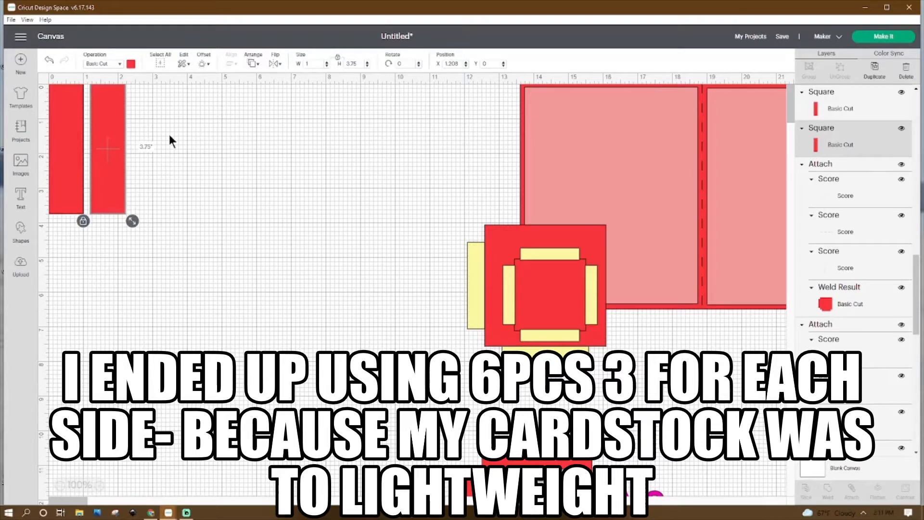
drag(104, 125, 590, 127)
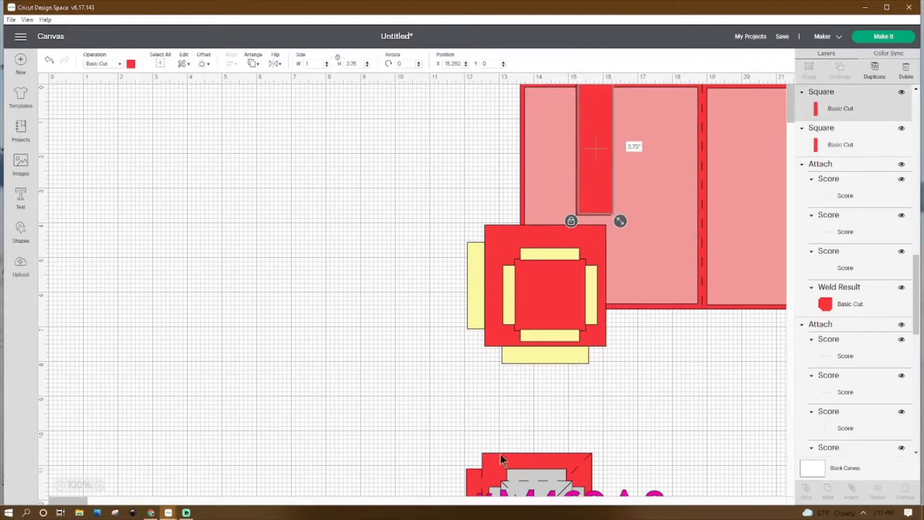
Spread the stacked box pieces apart, moving the scored red and grey pieces and the small four-tabbed square to separate free spots
drag(504, 468, 314, 188)
drag(528, 485, 351, 330)
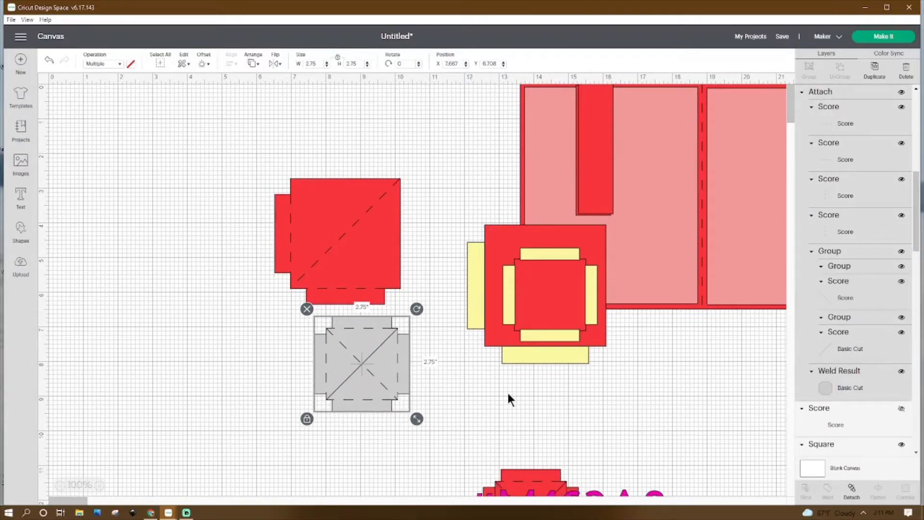
drag(521, 306, 639, 362)
Move the large red square with two yellow tabs to the canvas origin, ungroup it and inspect the square's and tabs' sizes
click(520, 264)
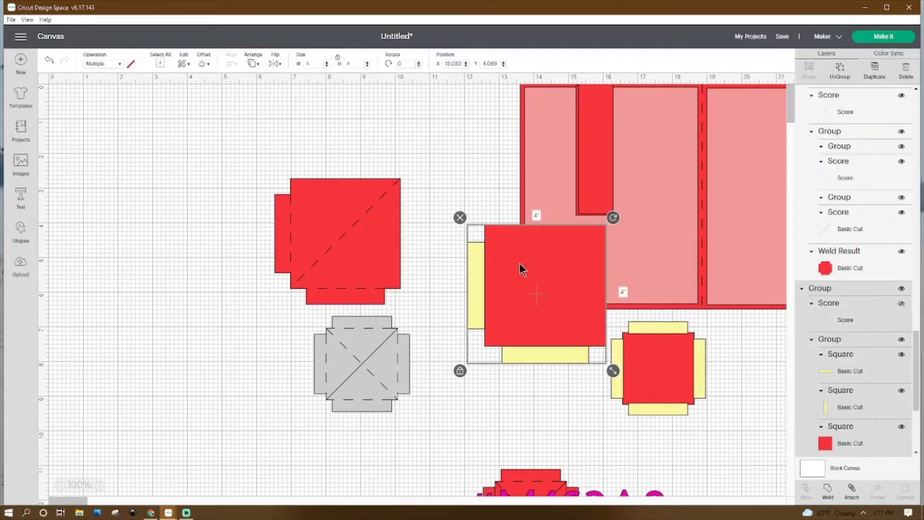
drag(517, 264, 83, 122)
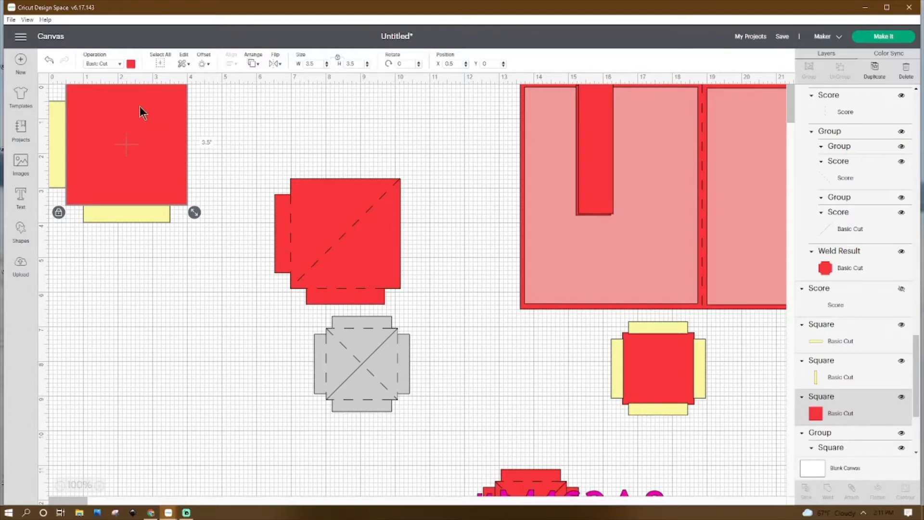
click(53, 144)
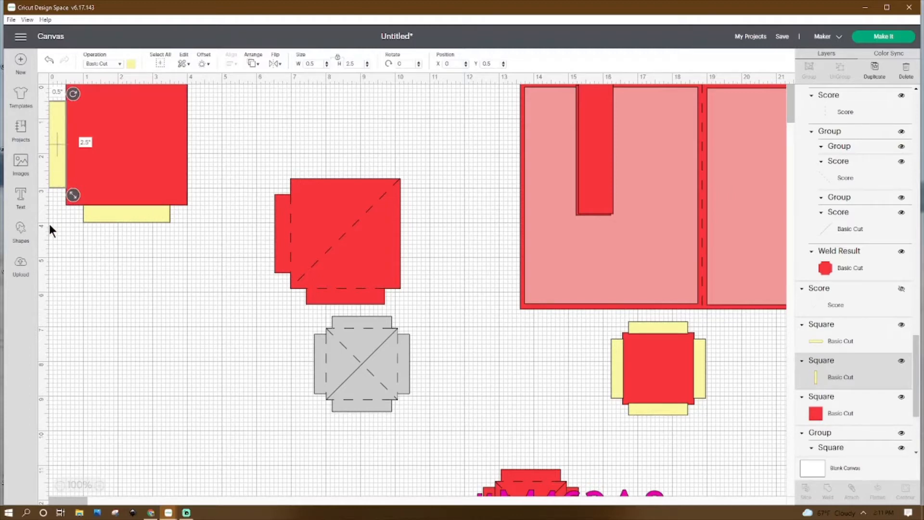
click(119, 128)
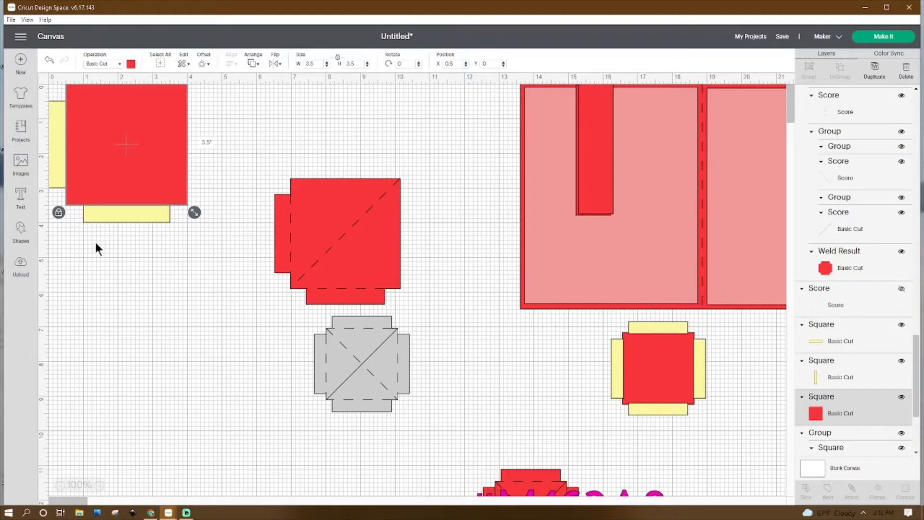
click(59, 124)
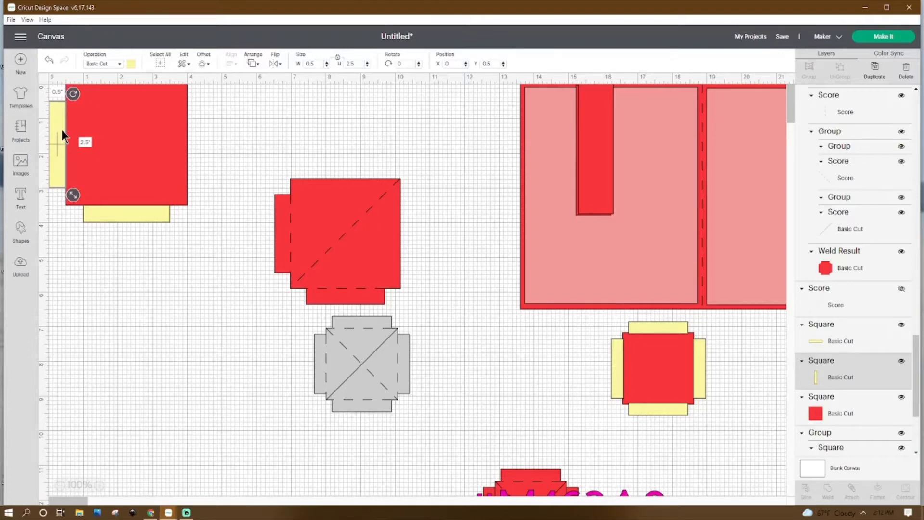
click(104, 211)
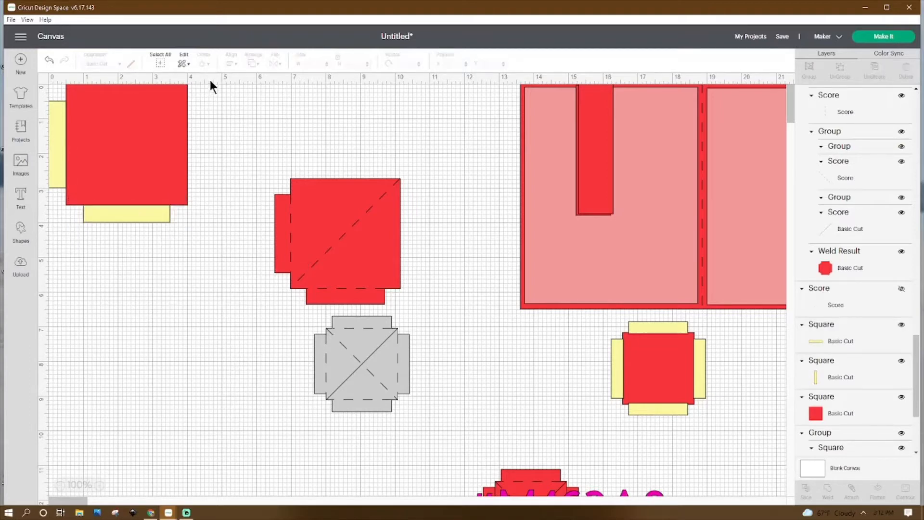
Weld the large red square and its two yellow tabs into a single red shape
drag(209, 81, 46, 233)
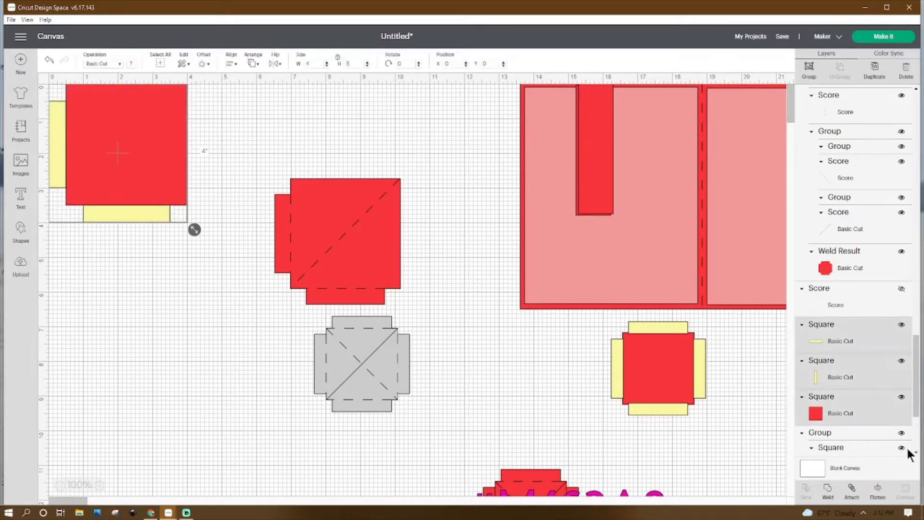
click(762, 478)
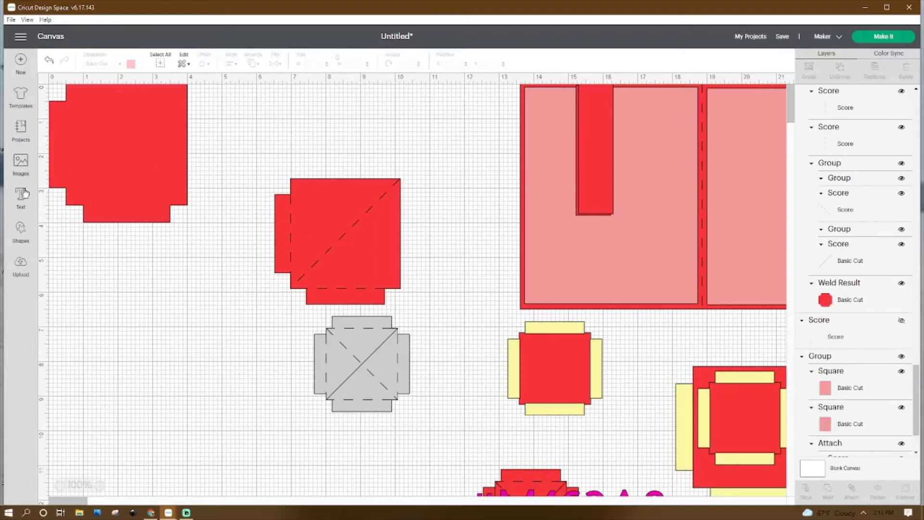
Add a 2.5 in high score line at X 0.5, Y 0.5 along the fold of the welded shape's left tab
click(23, 228)
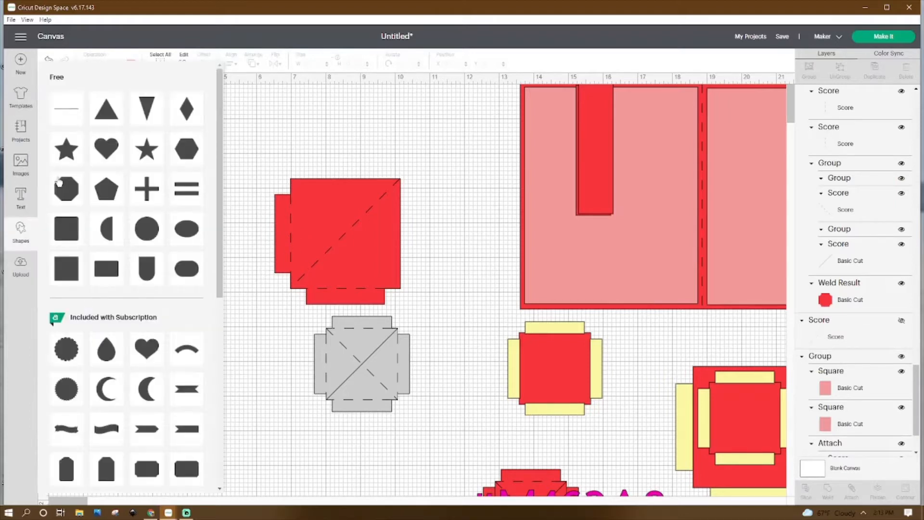
click(78, 111)
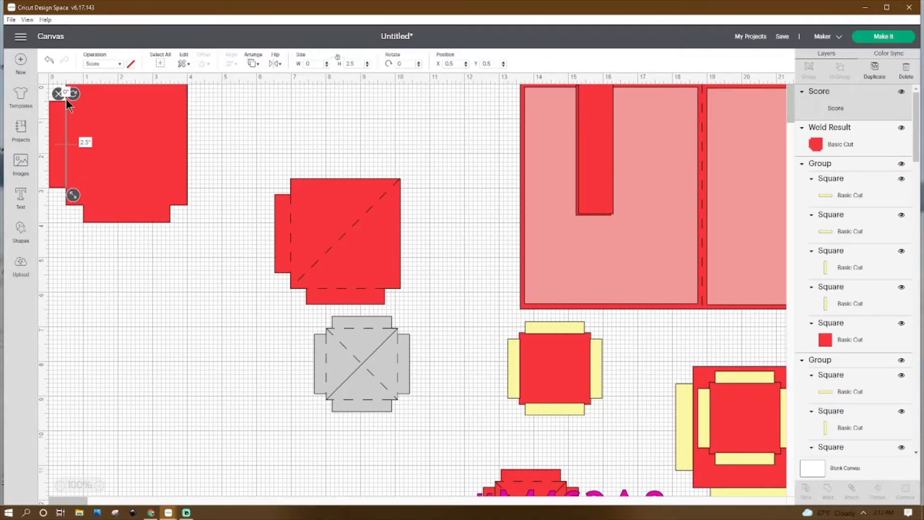
Duplicate the left tab's score line and rotate the copy to 90 degrees
right_click(67, 143)
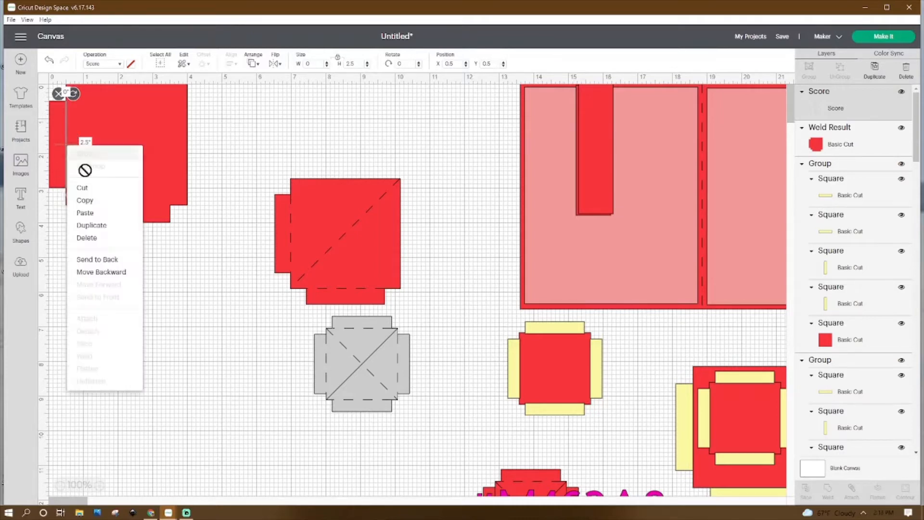
click(91, 225)
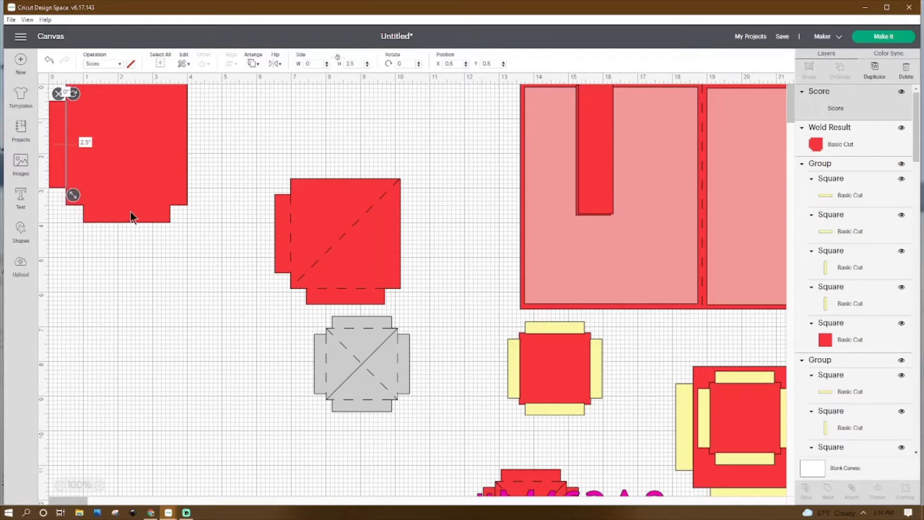
click(412, 64)
text(90)
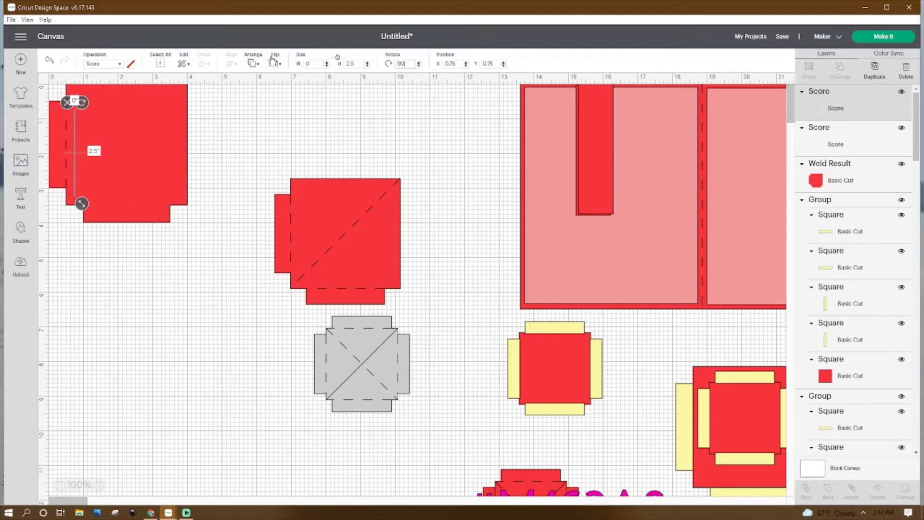
key(Return)
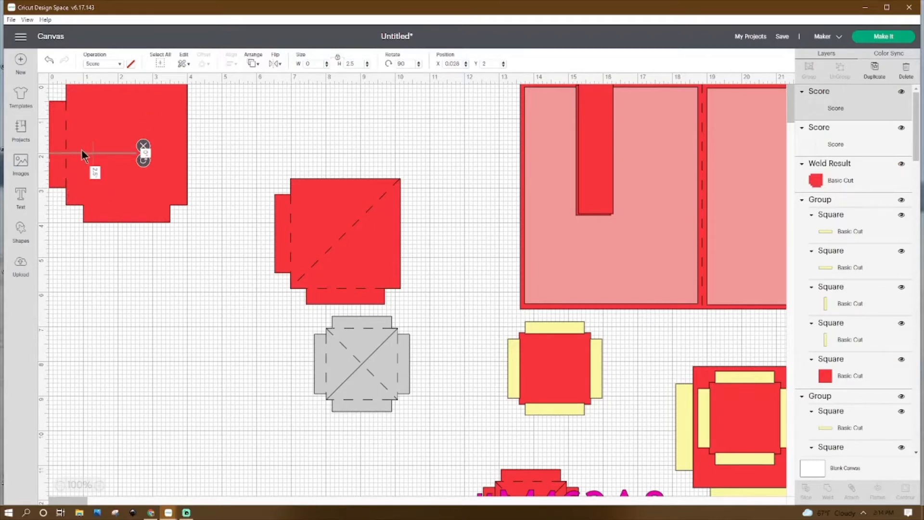
Place the horizontal score line along the bottom tab's fold at X 1, Y 3.5
drag(92, 153, 128, 207)
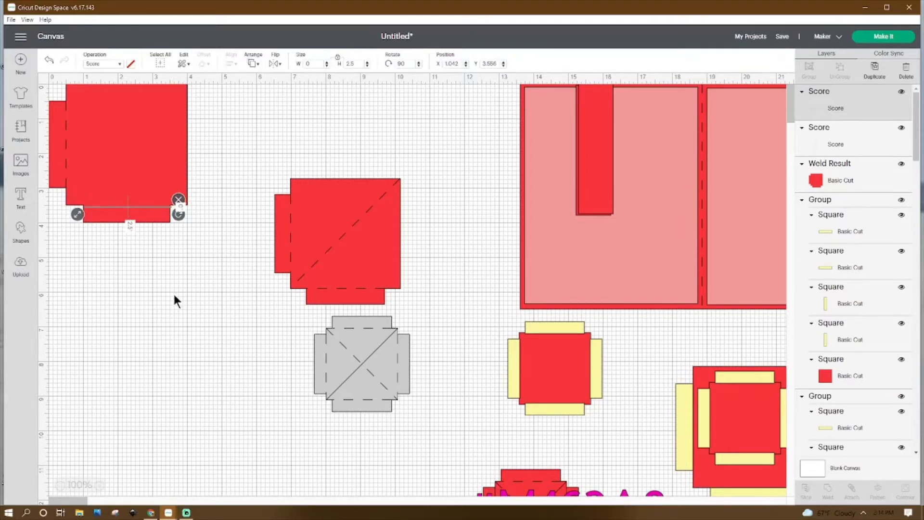
scroll(172, 293, down, 3)
click(442, 63)
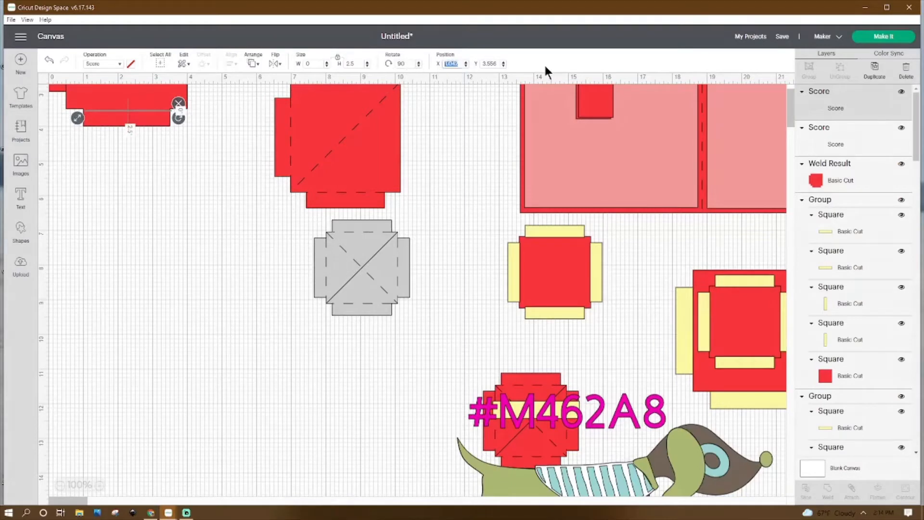
text(1.)
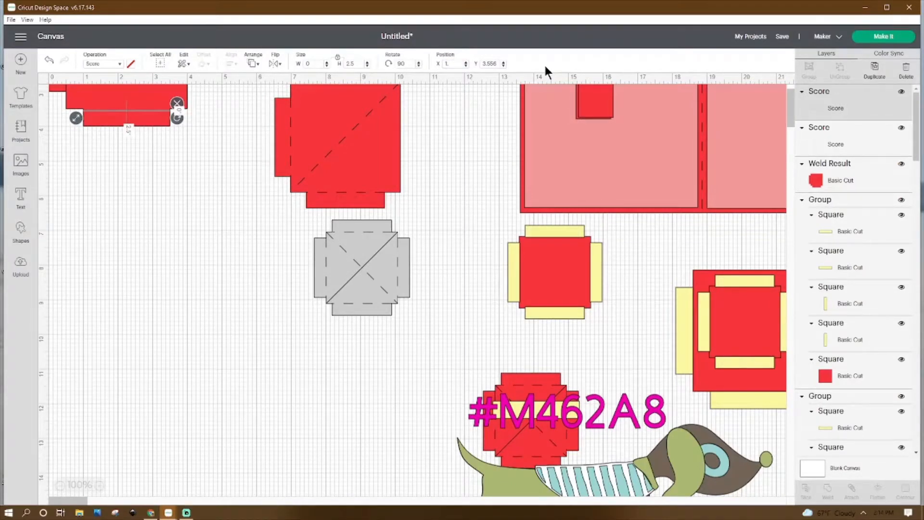
scroll(543, 63, up, 2)
click(480, 63)
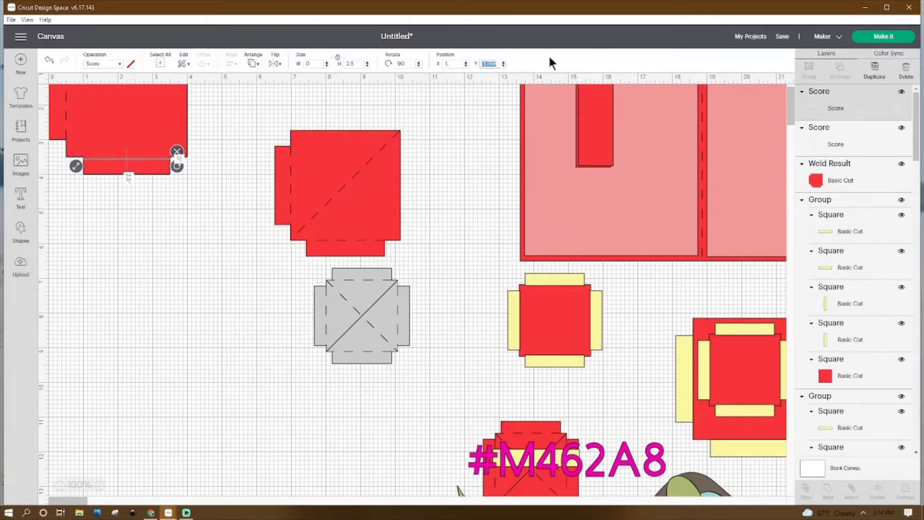
text(3.5)
click(122, 357)
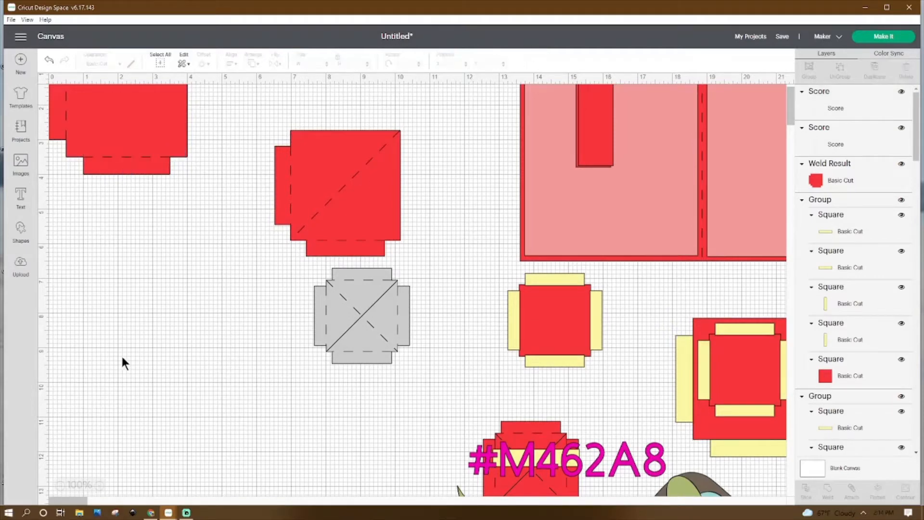
scroll(153, 182, up, 2)
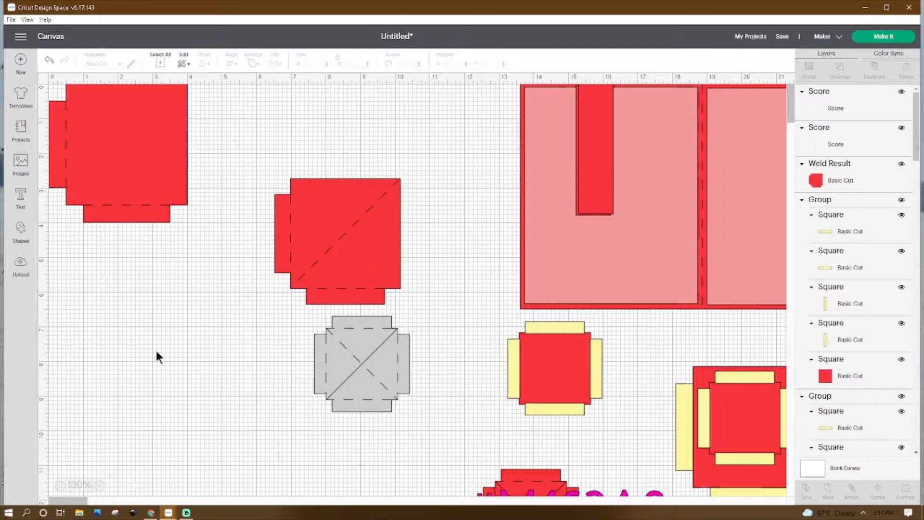
Duplicate the left tab's score line, rotate the copy 45 degrees and place it across the square at X 0.5, Y 0, 4.875 in long
click(67, 149)
right_click(67, 150)
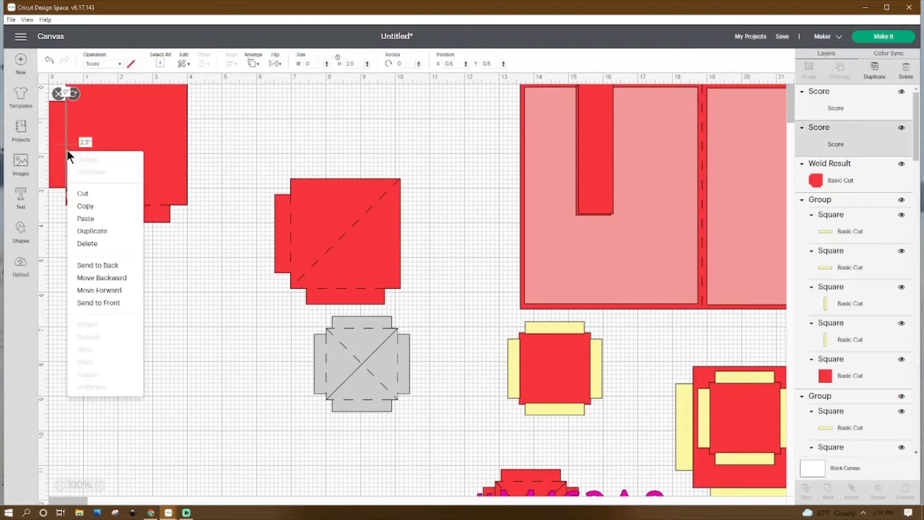
click(102, 232)
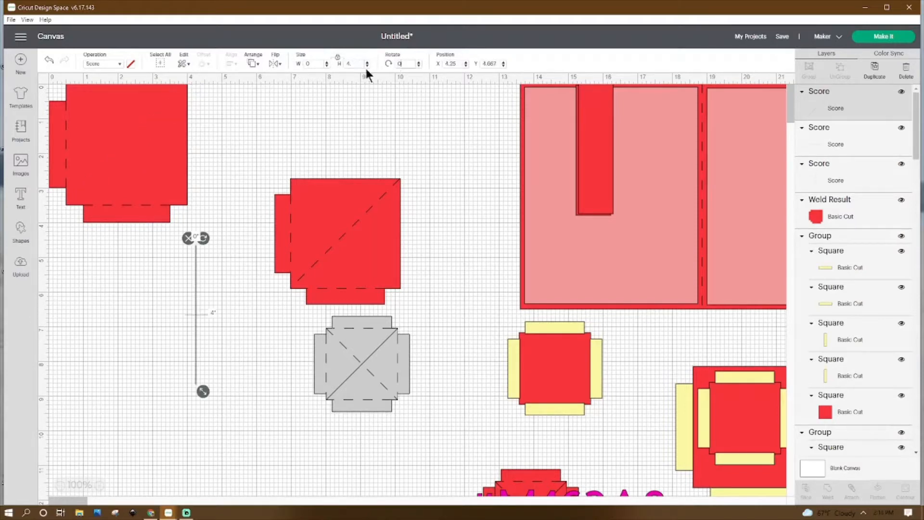
text(45)
key(Return)
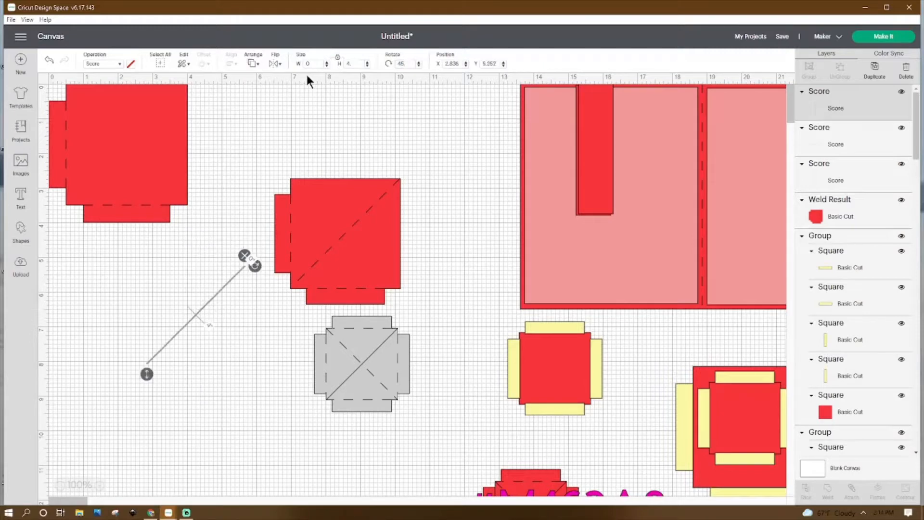
drag(223, 283, 96, 186)
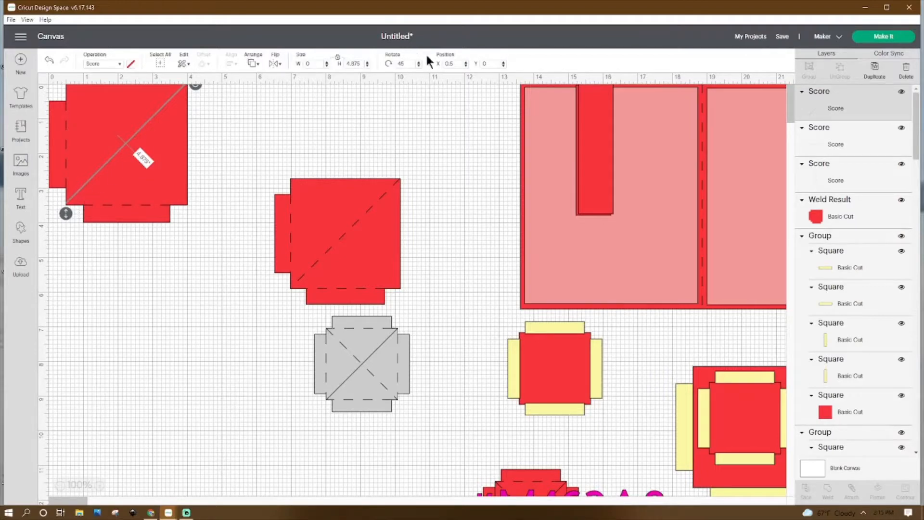
click(103, 345)
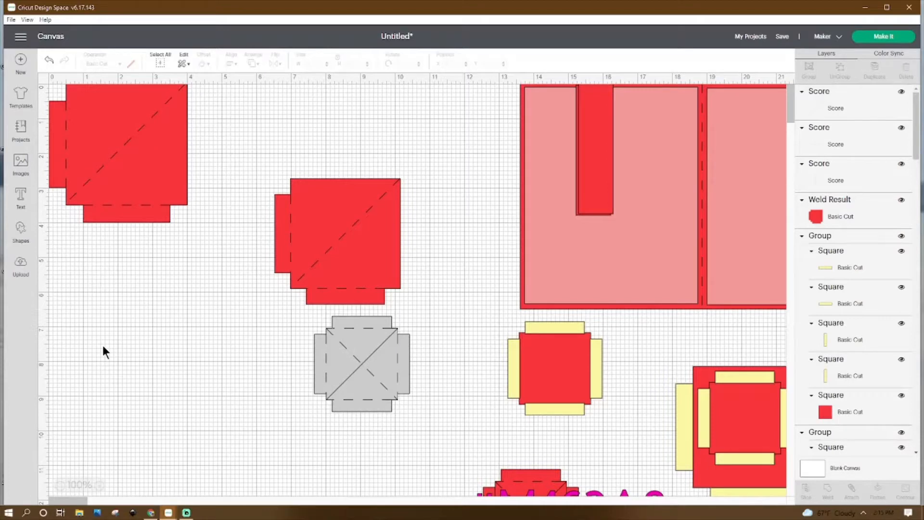
Attach the three score lines to the large welded red shape
click(94, 174)
click(86, 264)
drag(218, 84, 55, 230)
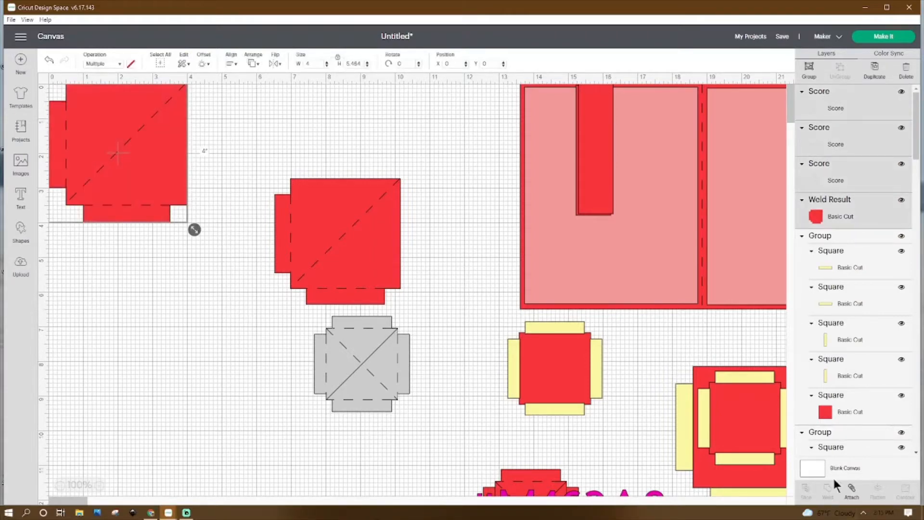
click(852, 491)
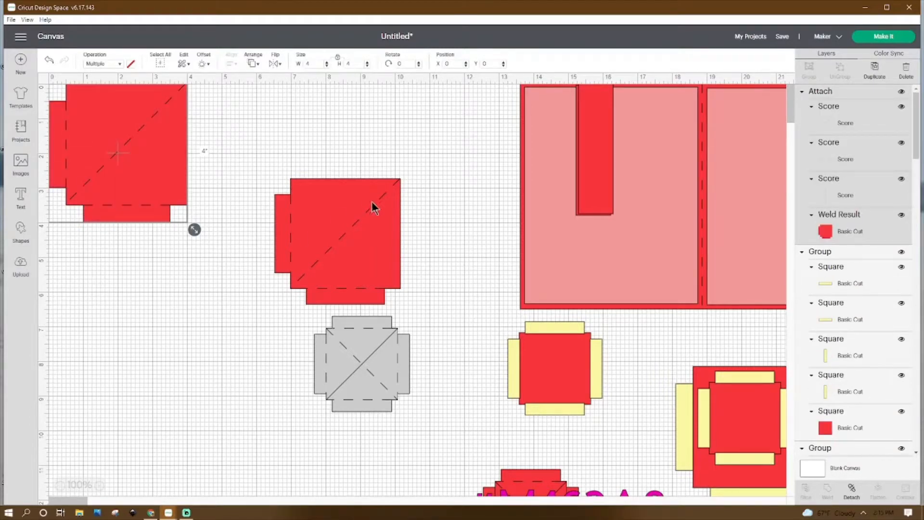
Resize the attached piece at the canvas origin to 3.625 in square and move it aside onto the large card panel
drag(372, 205, 357, 160)
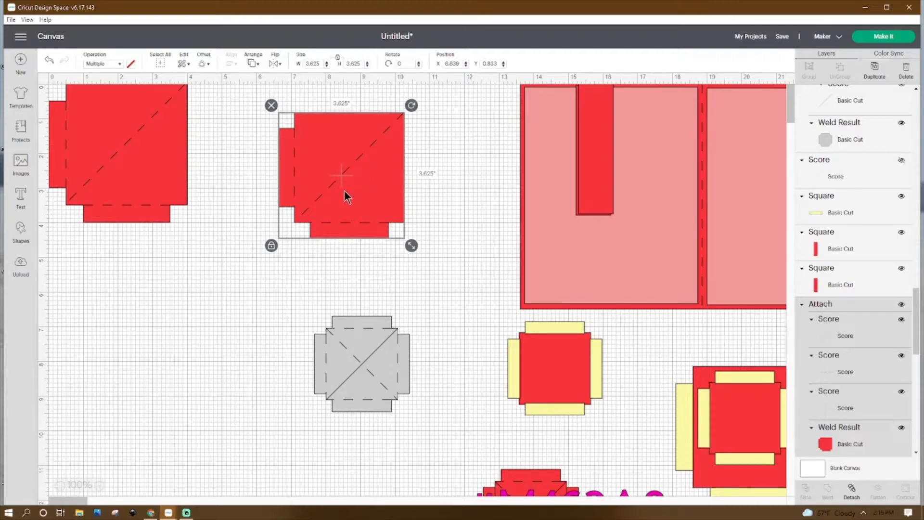
click(147, 124)
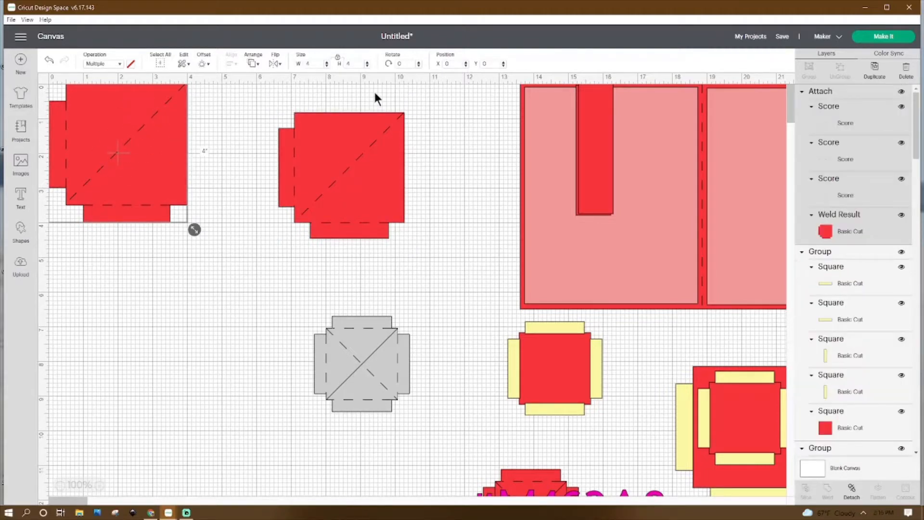
click(345, 151)
click(177, 134)
double_click(316, 64)
text(3.625)
key(Return)
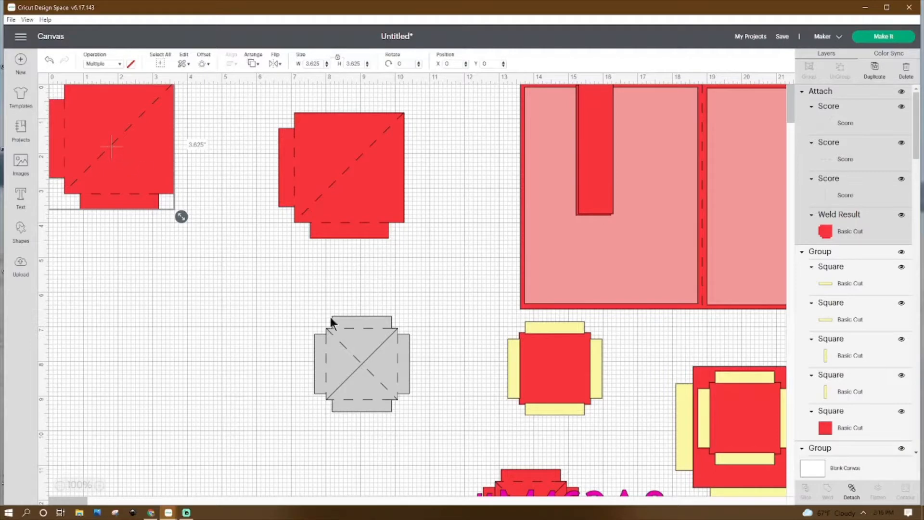
drag(72, 121, 637, 128)
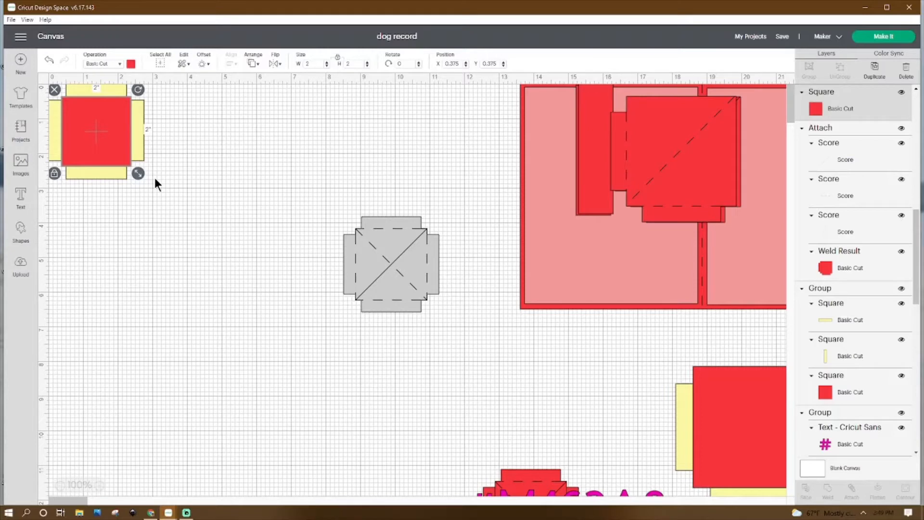
Set the Y position of the small red square's left yellow tab to 0.5
click(58, 220)
click(54, 144)
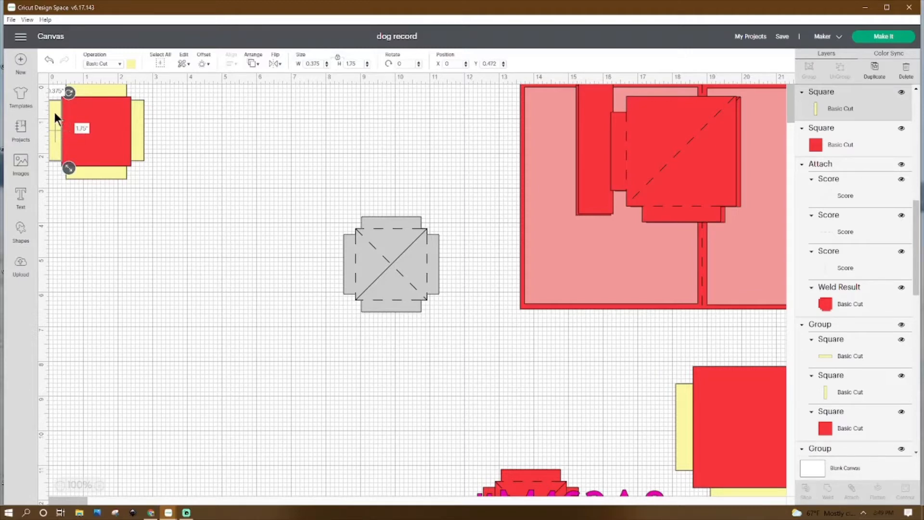
click(75, 121)
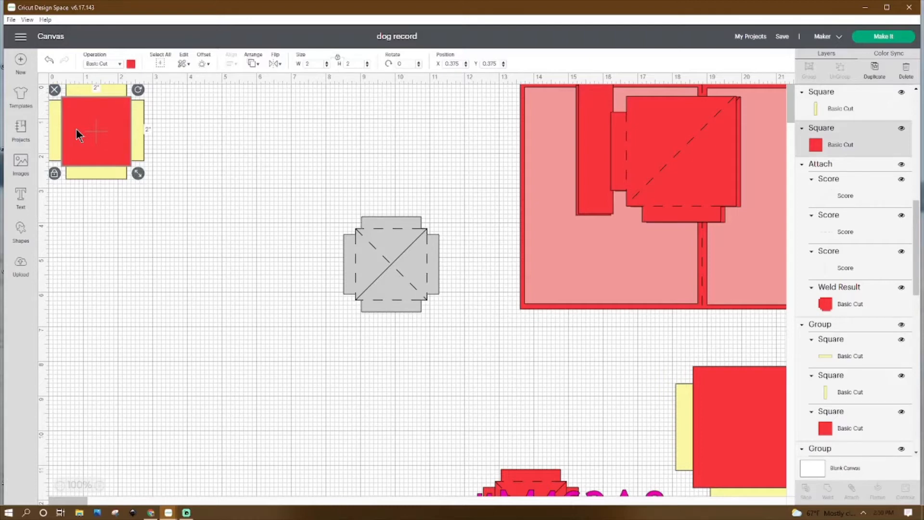
click(53, 141)
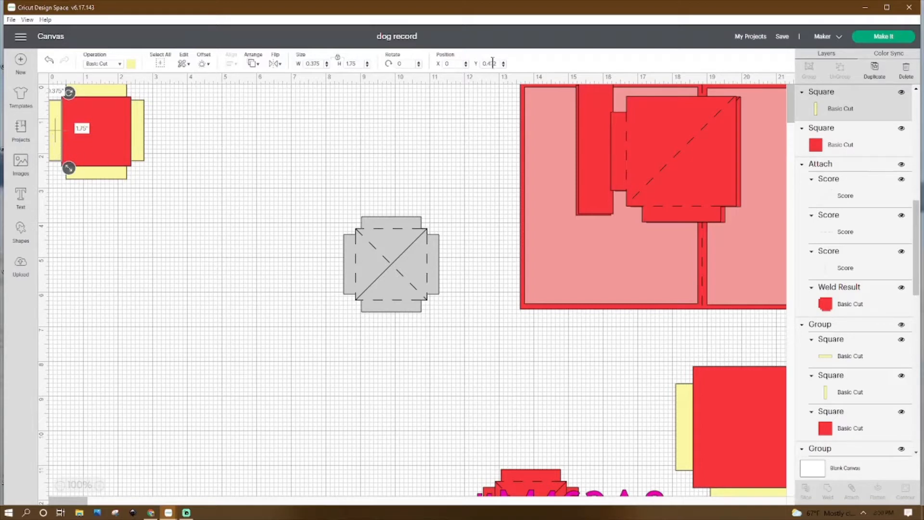
drag(497, 64, 453, 66)
text(.5)
key(Return)
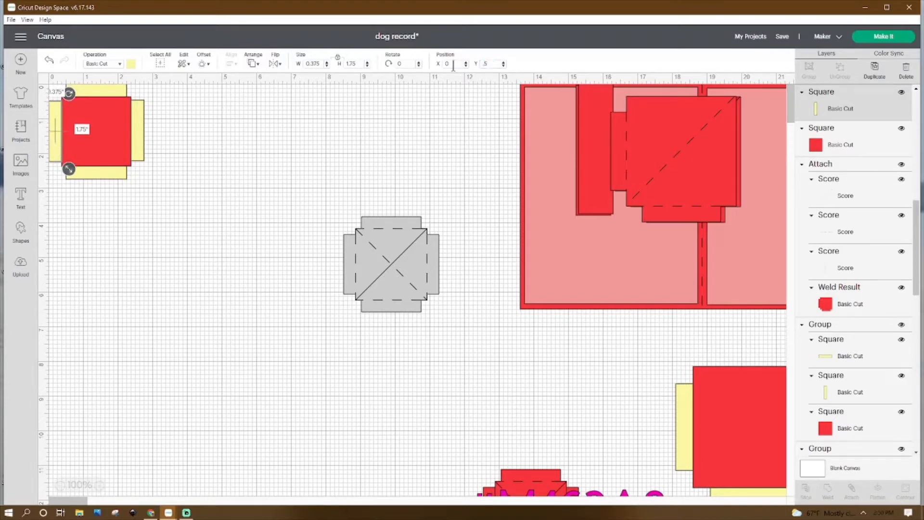
click(313, 212)
Position the small square's right yellow tab at X 2.375, Y 0.5
click(94, 85)
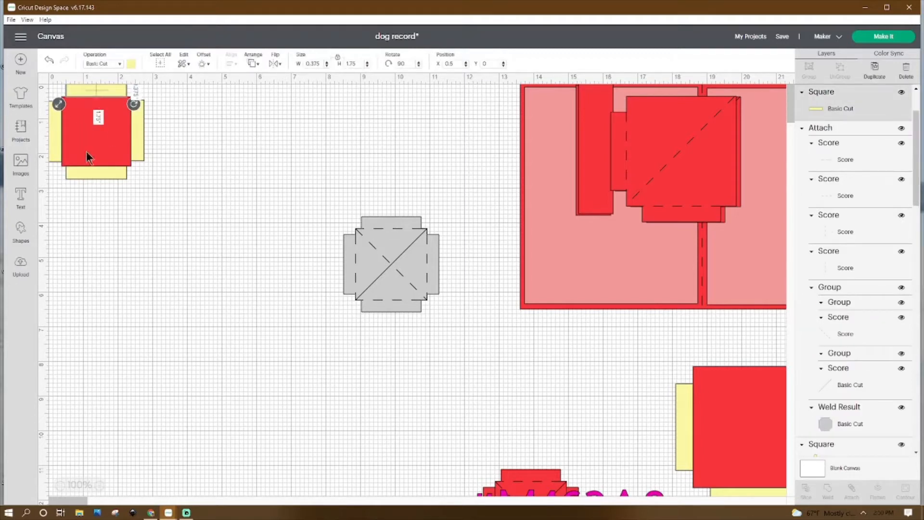
click(135, 128)
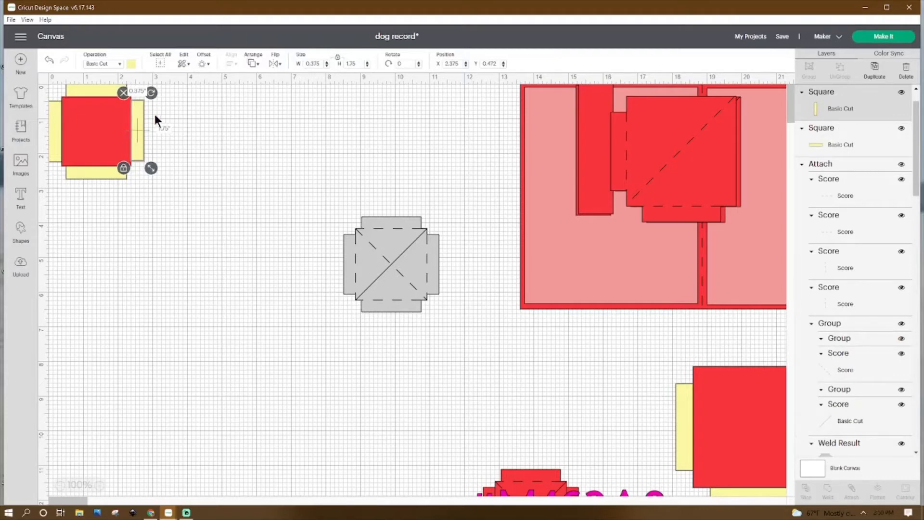
drag(442, 63, 593, 58)
text(2.3)
key(Tab)
text(.5)
key(Return)
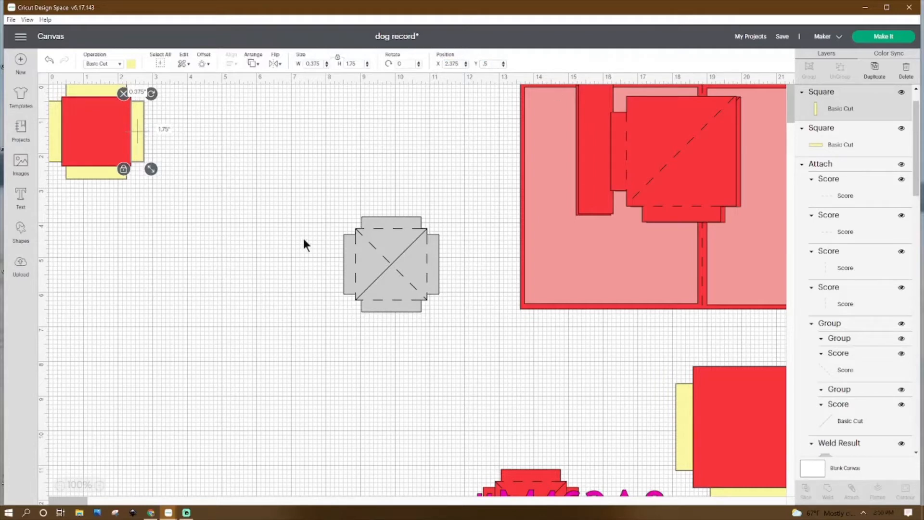
click(182, 236)
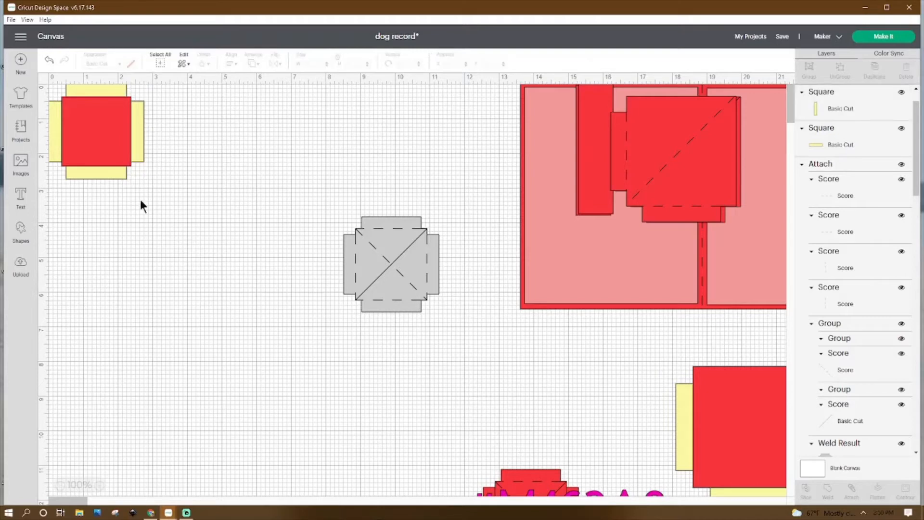
Weld the small red square and its four yellow tabs into a single shape
click(115, 88)
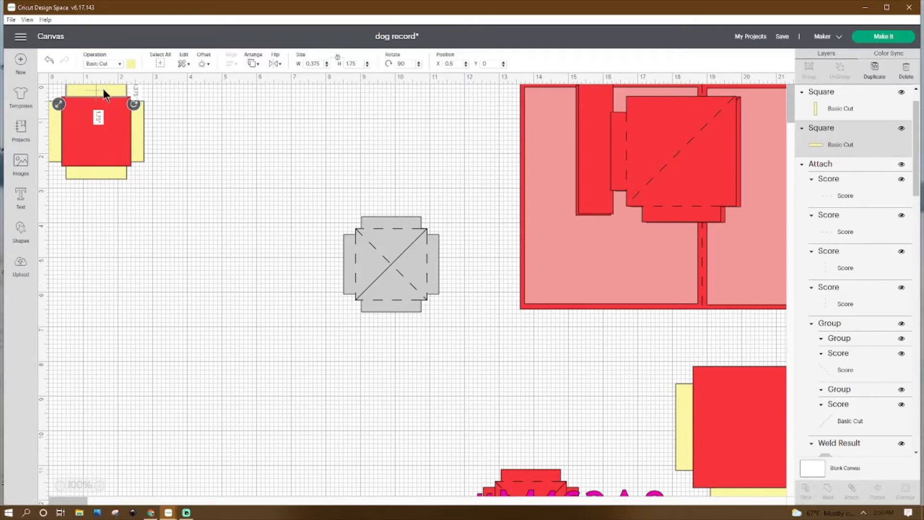
click(102, 175)
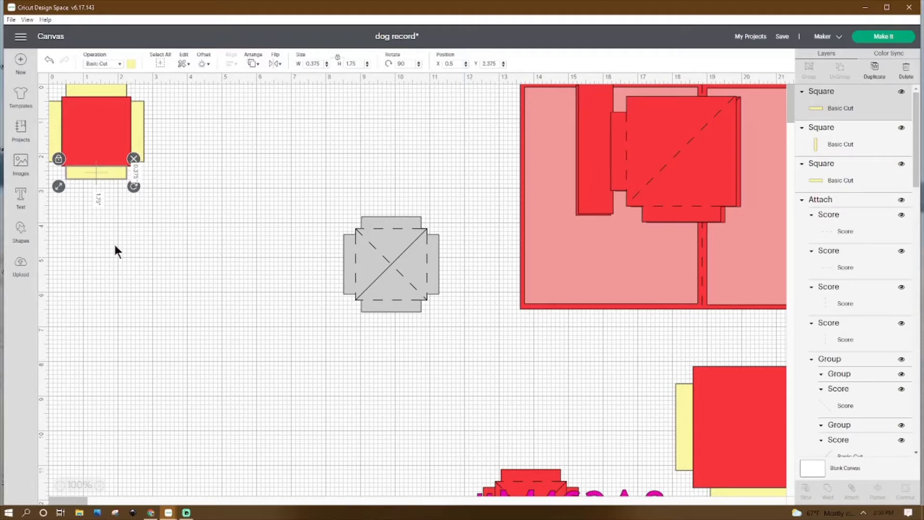
click(228, 239)
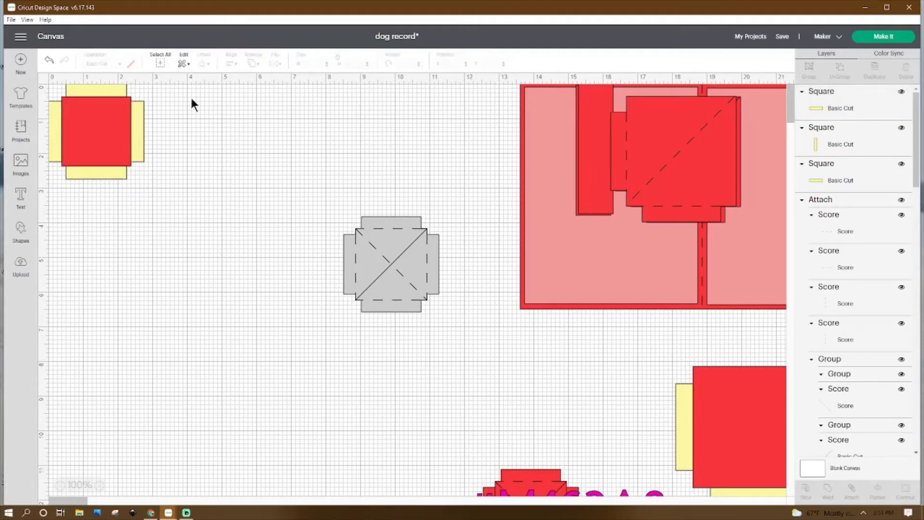
drag(174, 89, 42, 190)
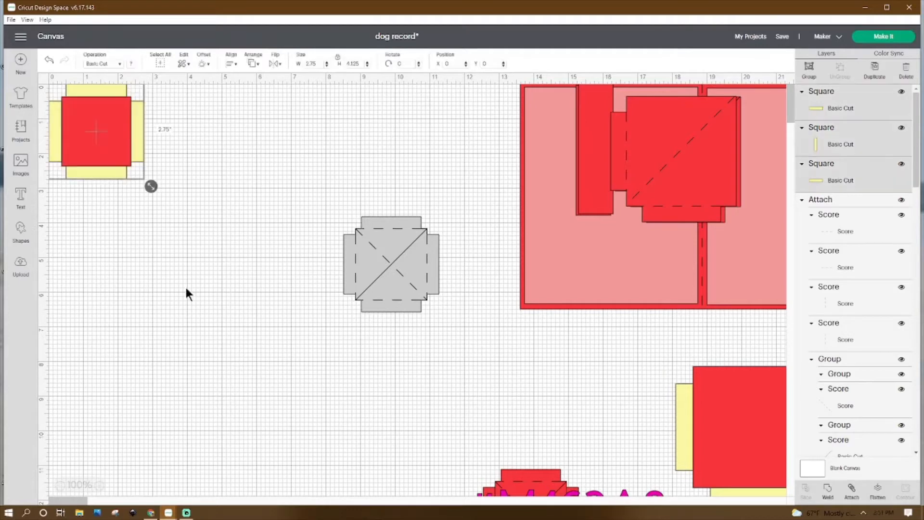
click(828, 489)
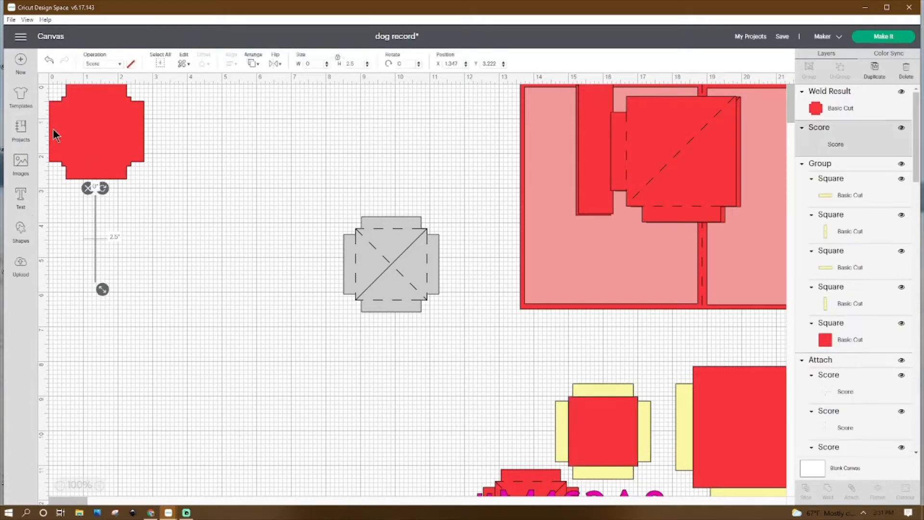
Set the height of the score line below the welded shape to 1.75 in, matching the side tab's height
click(54, 130)
click(559, 418)
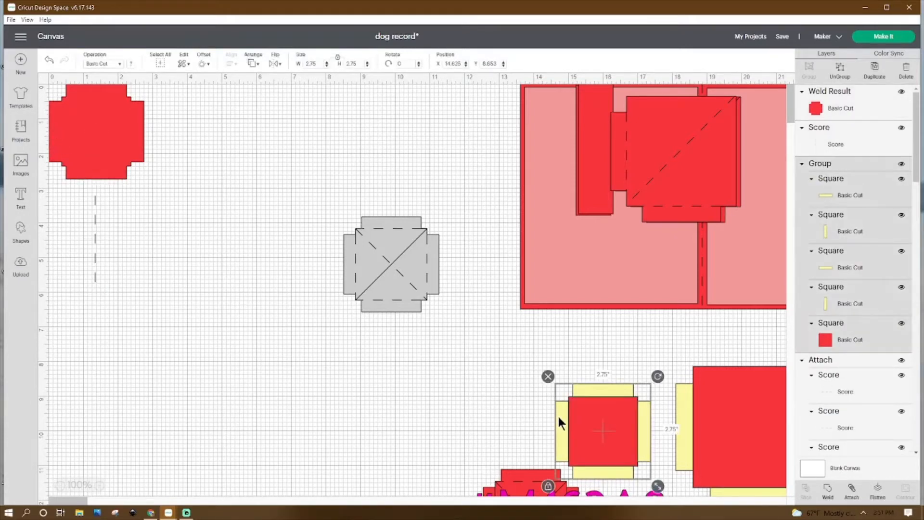
click(820, 296)
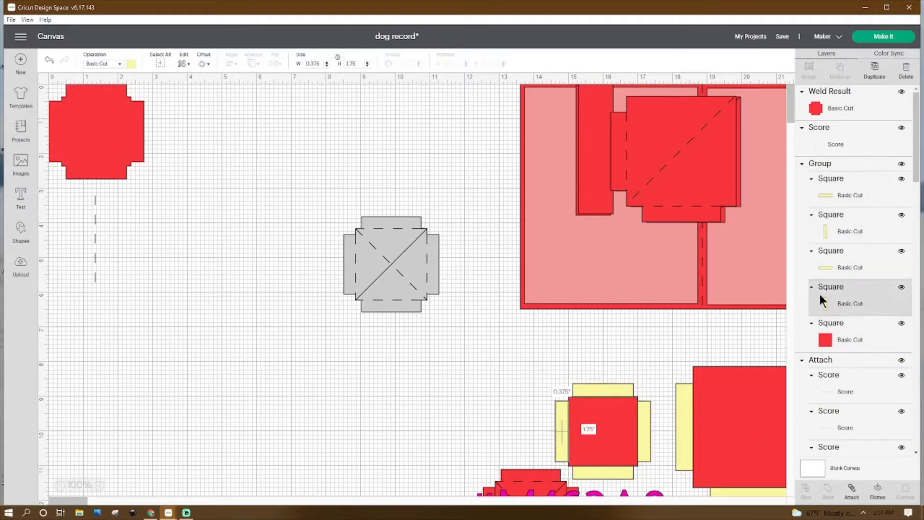
click(92, 227)
click(354, 63)
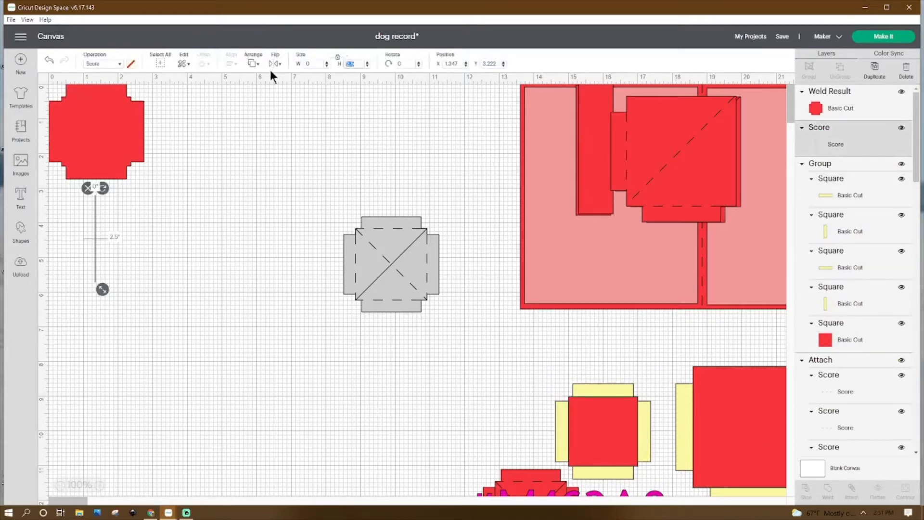
text(1.15)
key(Return)
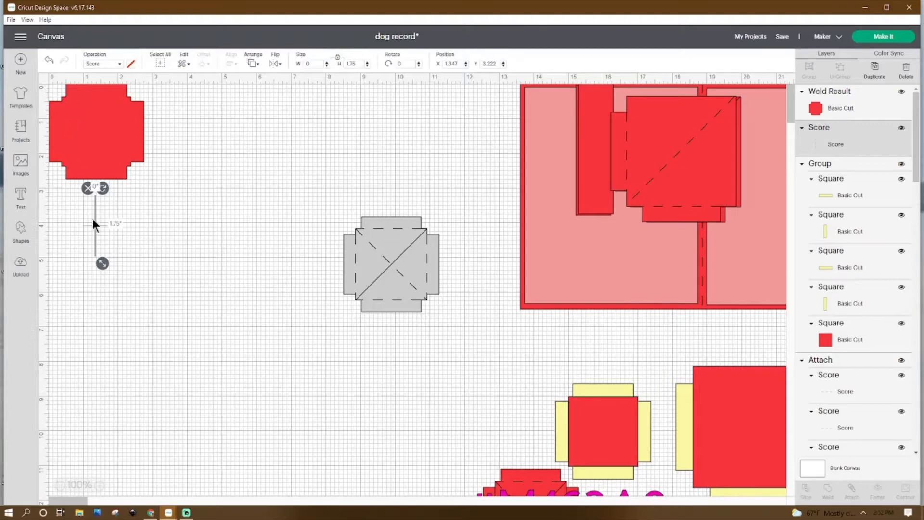
Place the score line along the welded shape's left tab fold at X 0.375, Y 0.5
drag(92, 223, 60, 128)
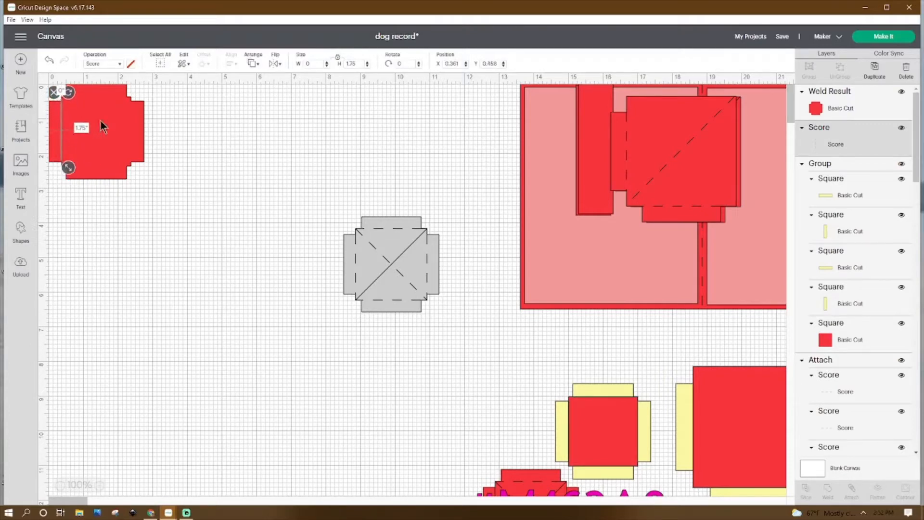
click(453, 63)
text(.375)
key(Tab)
text(5.)
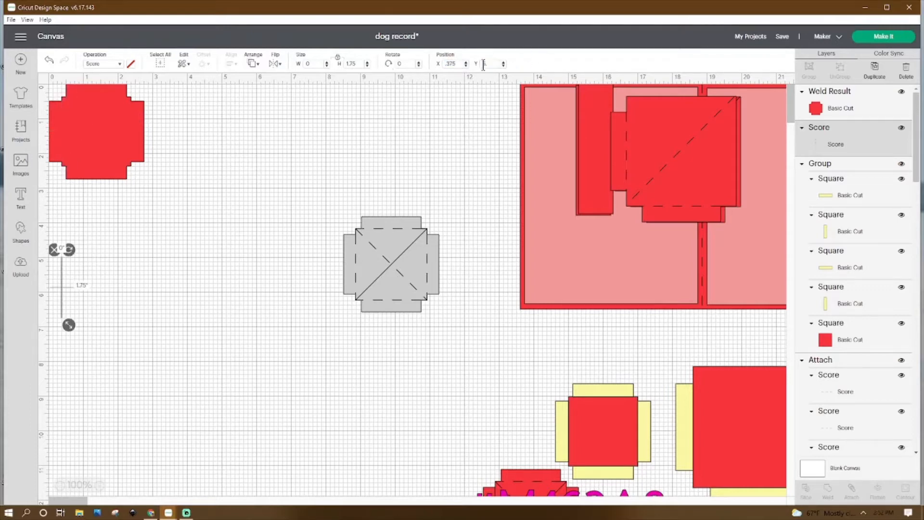
drag(491, 64, 401, 70)
text(.5)
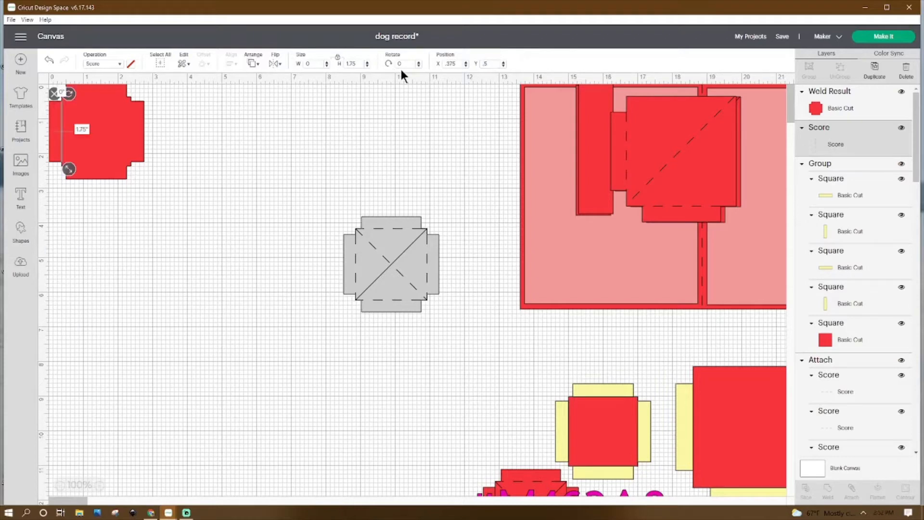
Duplicate the score line on the welded shape's left fold and move the copy to the right tab's fold
right_click(62, 124)
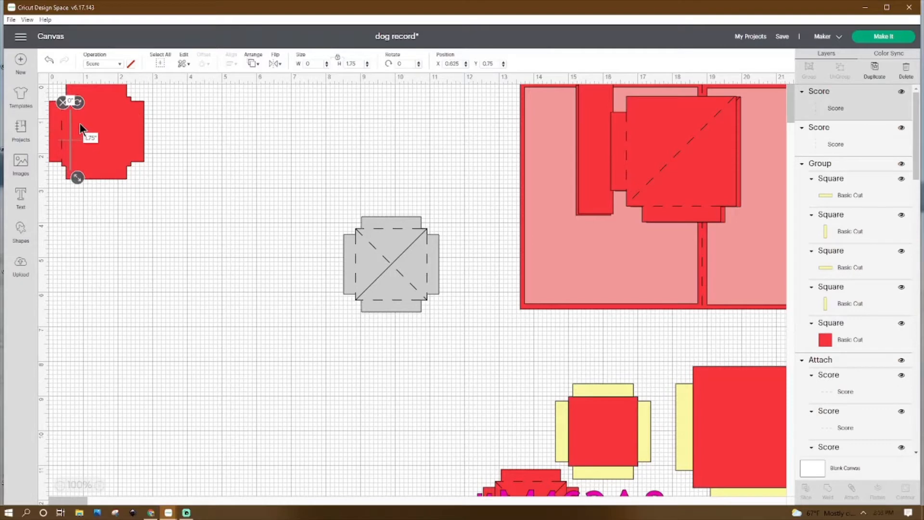
drag(69, 124, 130, 111)
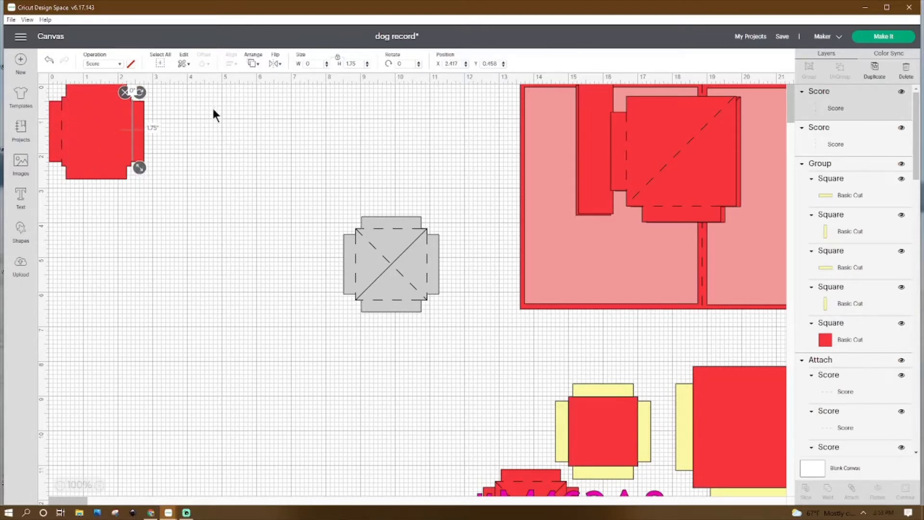
click(306, 109)
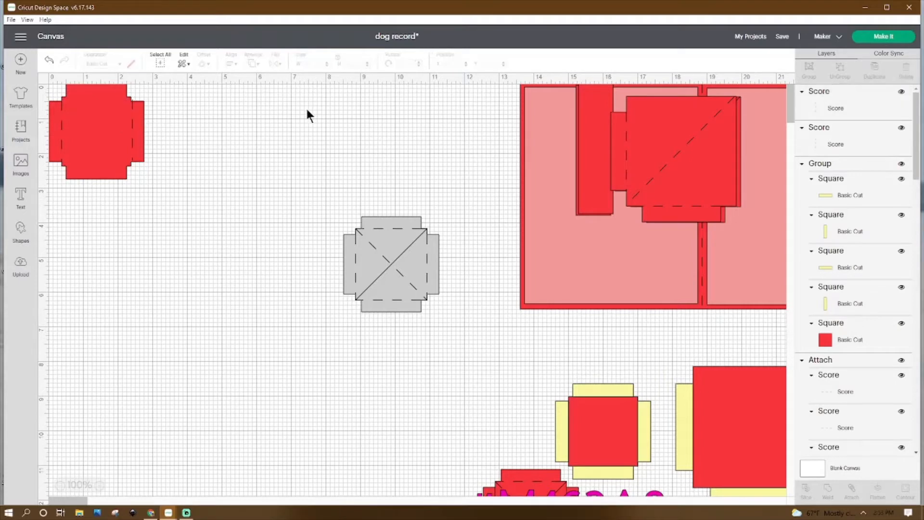
Position the right tab's score line exactly on its fold at X 2.375, Y 0.5
click(133, 129)
drag(443, 63, 557, 68)
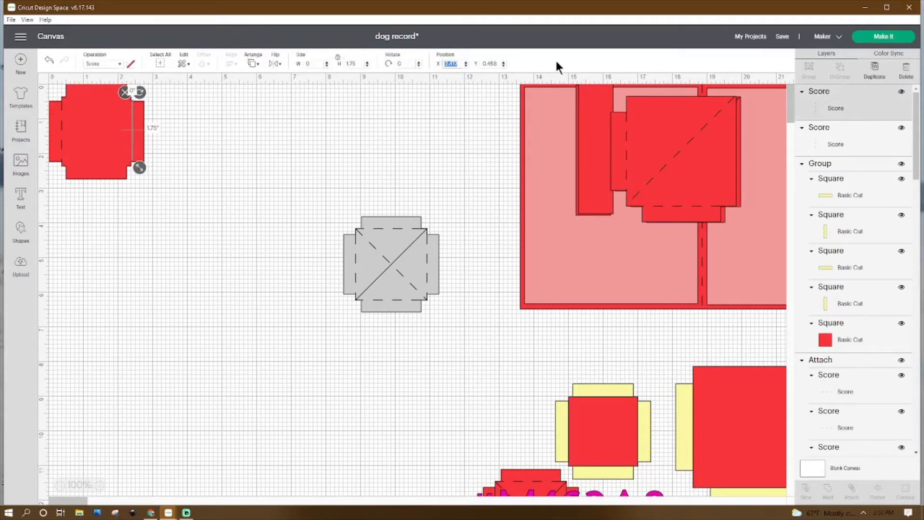
text(2.375)
key(Tab)
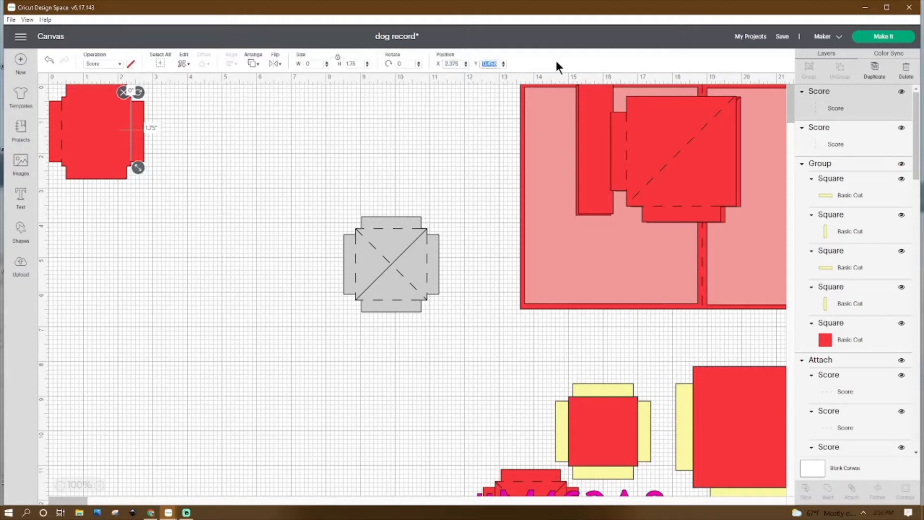
text(1.7)
text(5)
key(Return)
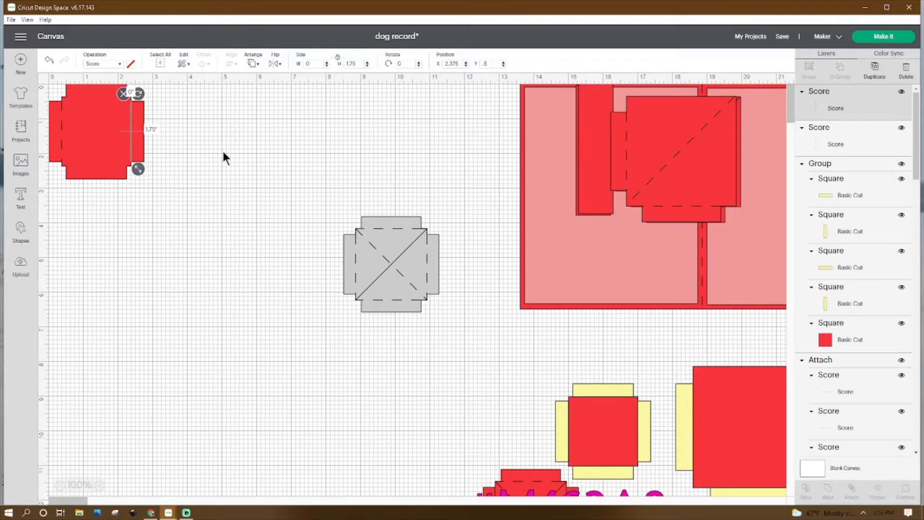
Duplicate the right tab's score line and rotate the copy to 90 degrees
right_click(129, 128)
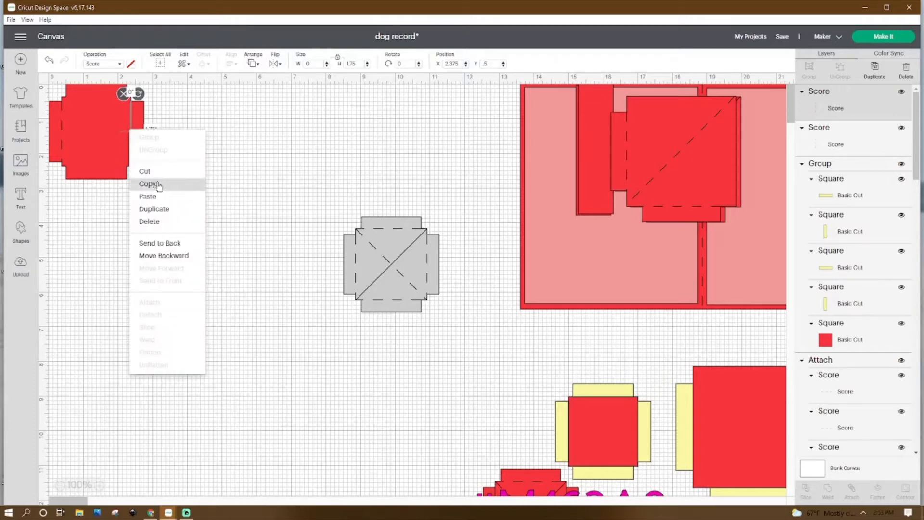
click(155, 209)
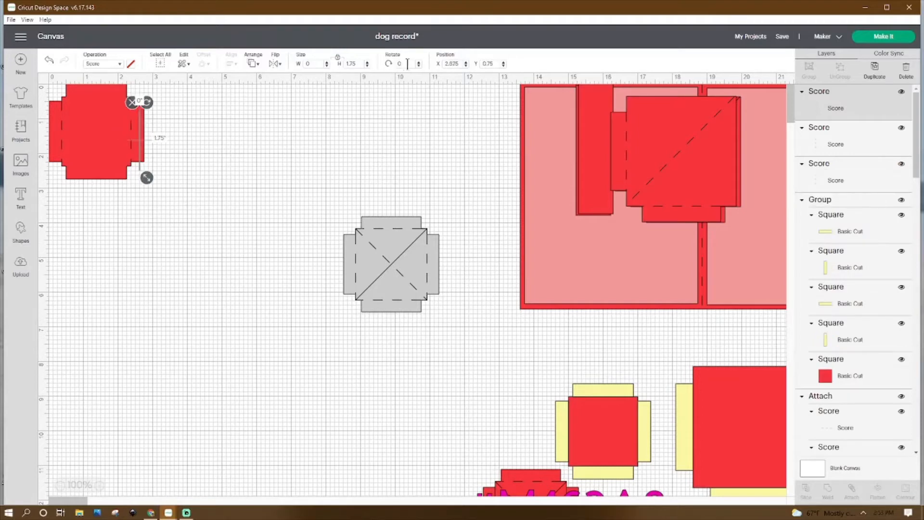
drag(407, 64, 310, 64)
text(90)
key(Return)
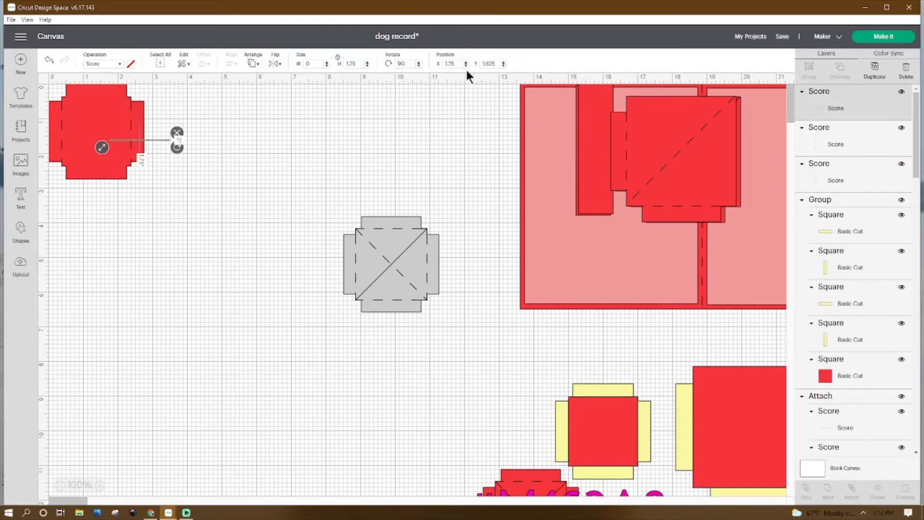
Place the horizontal score line along the welded shape's top tab fold at X 0.5, Y 0.375
drag(458, 63, 355, 56)
text(.5)
key(Tab)
text(.5)
key(Return)
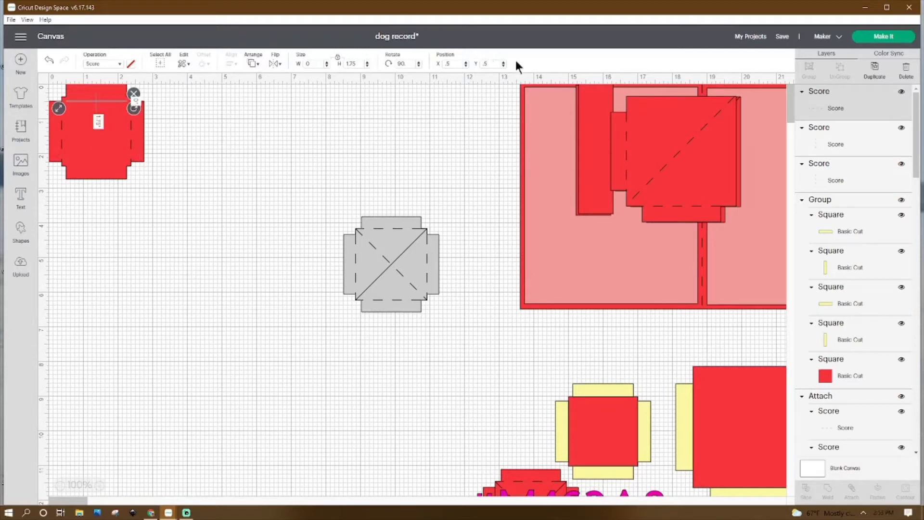
text(.375)
key(Return)
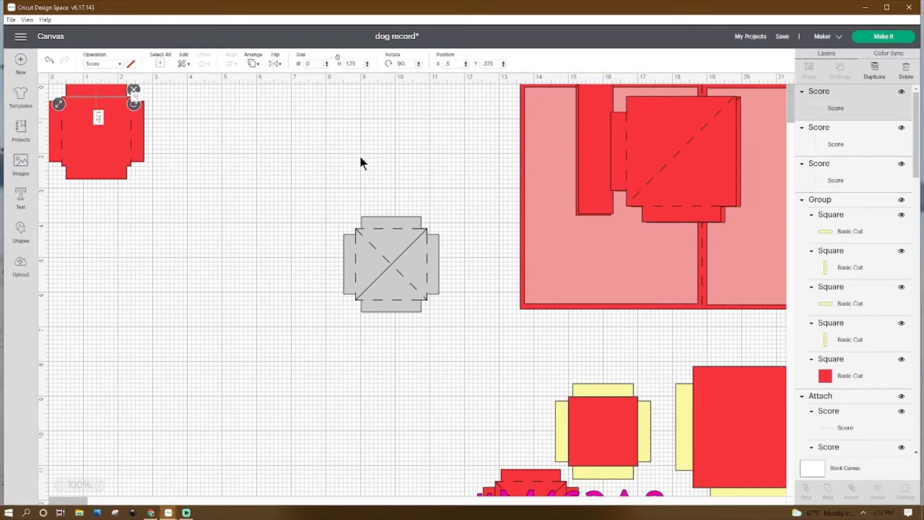
Duplicate the top score line and place the copy along the bottom tab fold at X 0.5, Y 2.375
right_click(115, 97)
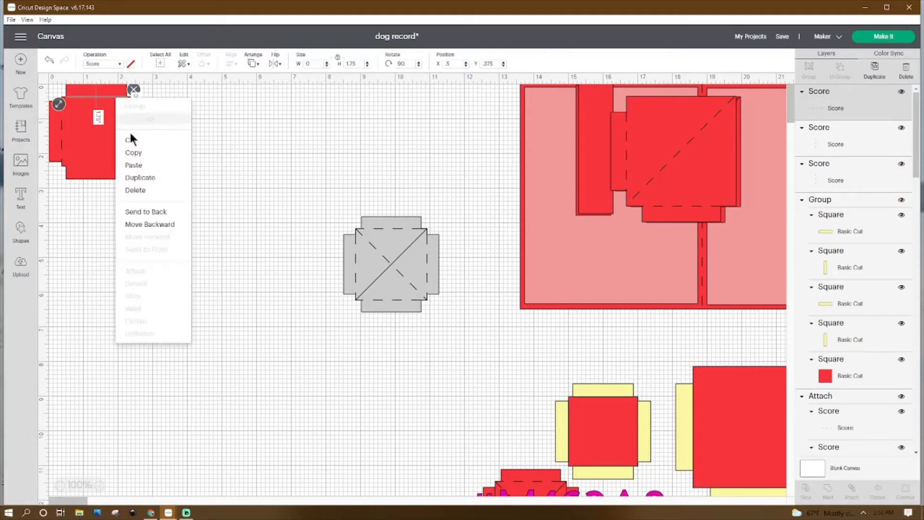
click(134, 178)
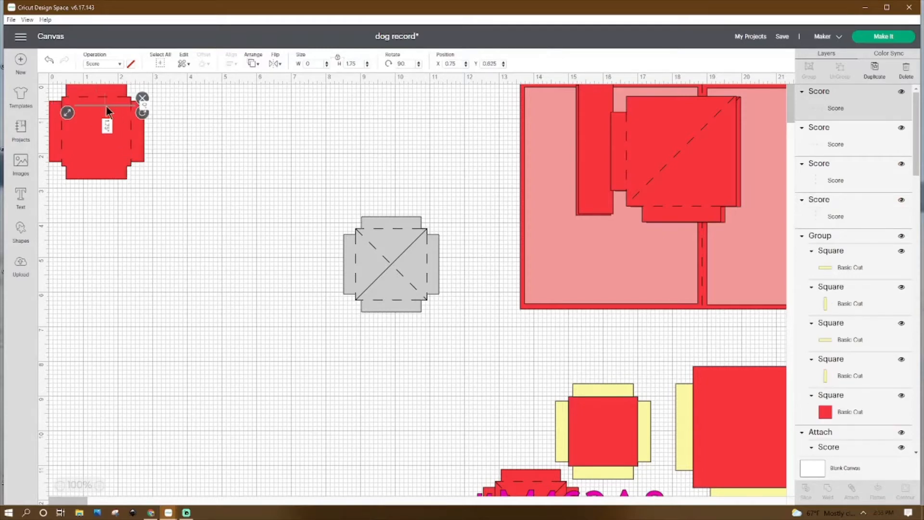
click(459, 63)
text(1)
key(Tab)
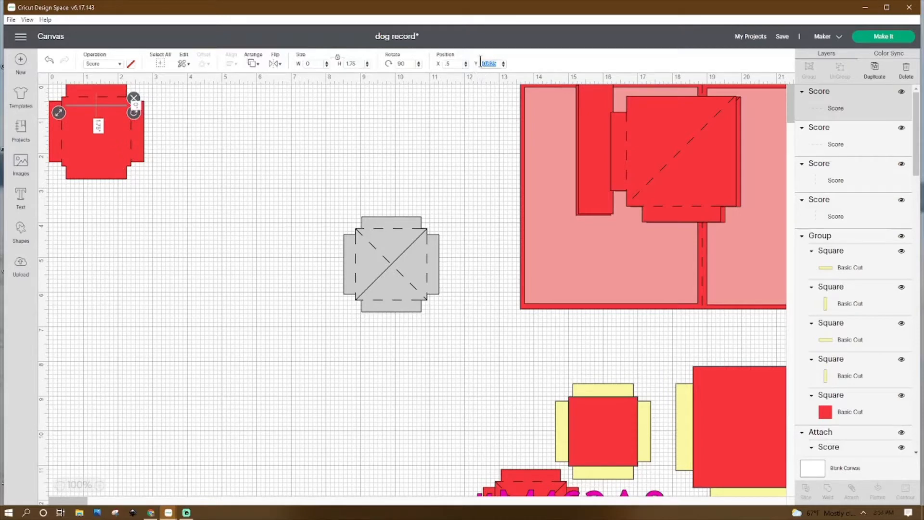
text(2.375)
key(Return)
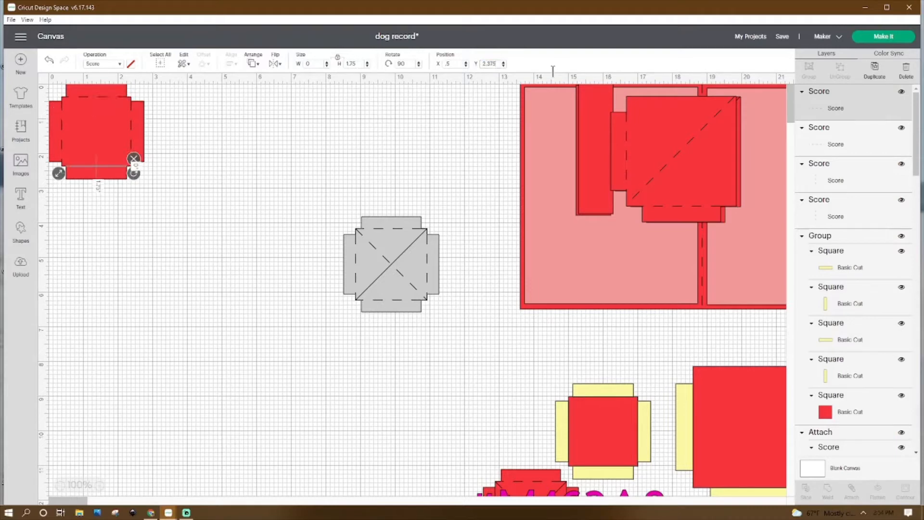
click(250, 159)
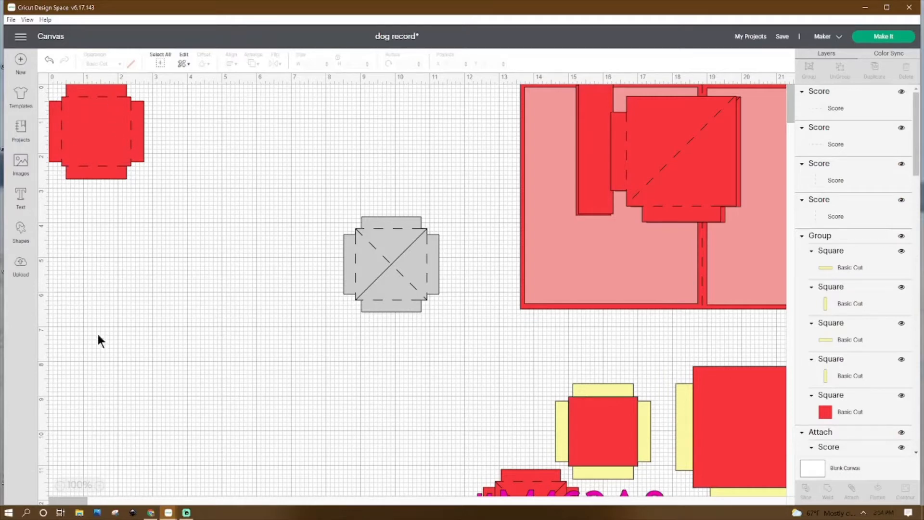
Duplicate the left score line and rotate the 2.823 in high copy to 45 degrees as the square's diagonal
click(60, 131)
right_click(59, 129)
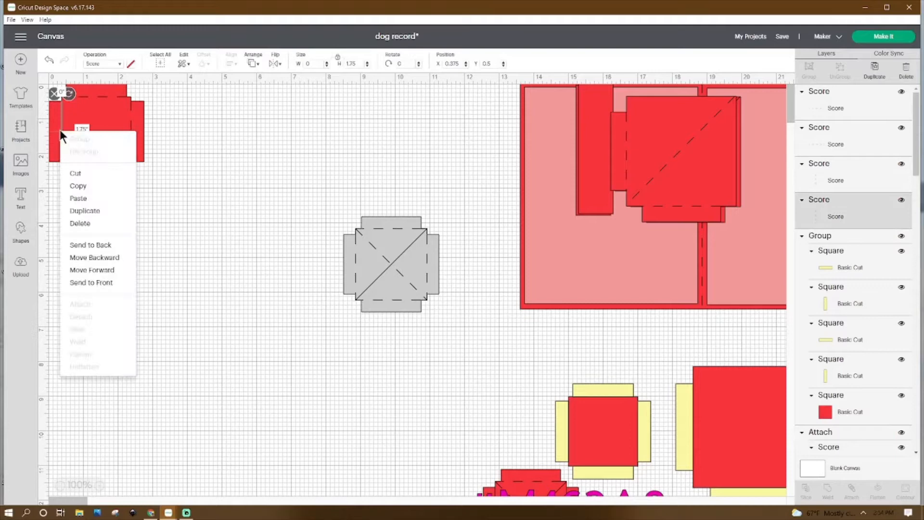
click(93, 208)
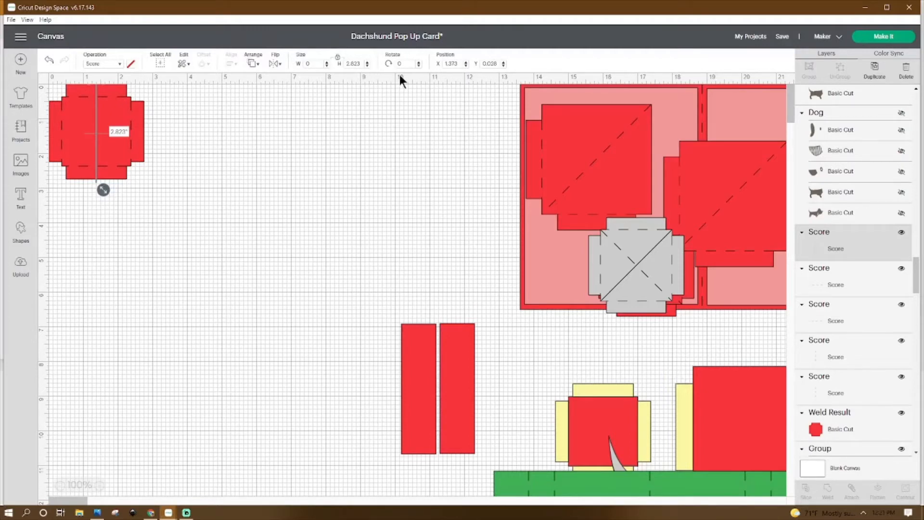
click(417, 64)
text(45)
key(Return)
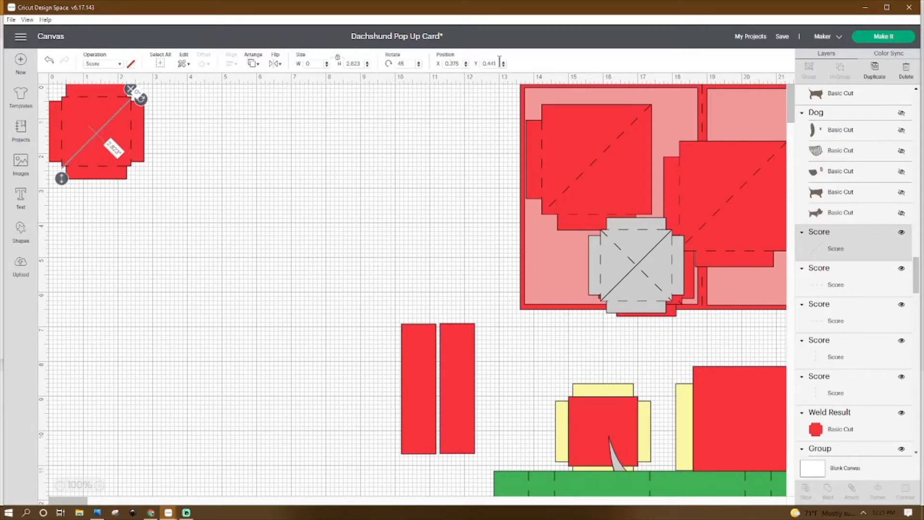
Set the diagonal score line's Y position to 0.375 so it spans the square's opposite corners
click(499, 63)
key(BackSpace)
text(.375)
key(Return)
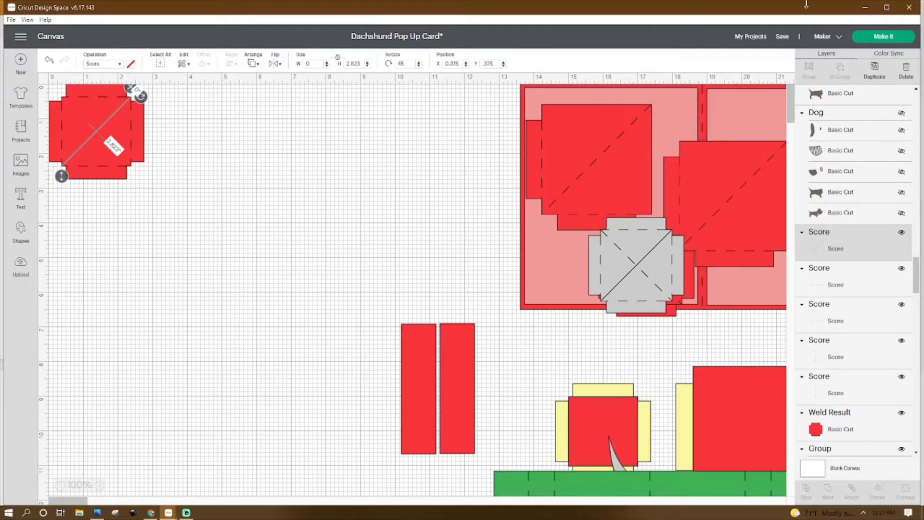
click(215, 211)
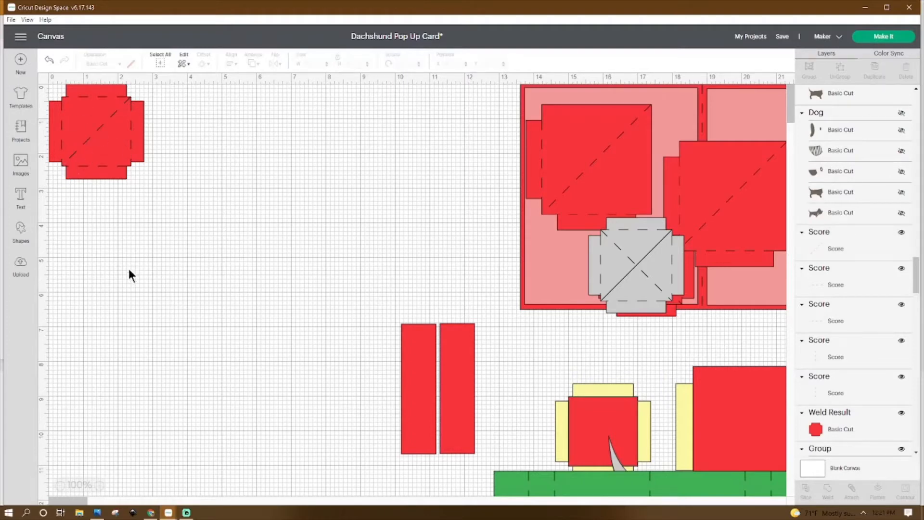
Change the diagonal line's operation to Basic Cut
click(89, 142)
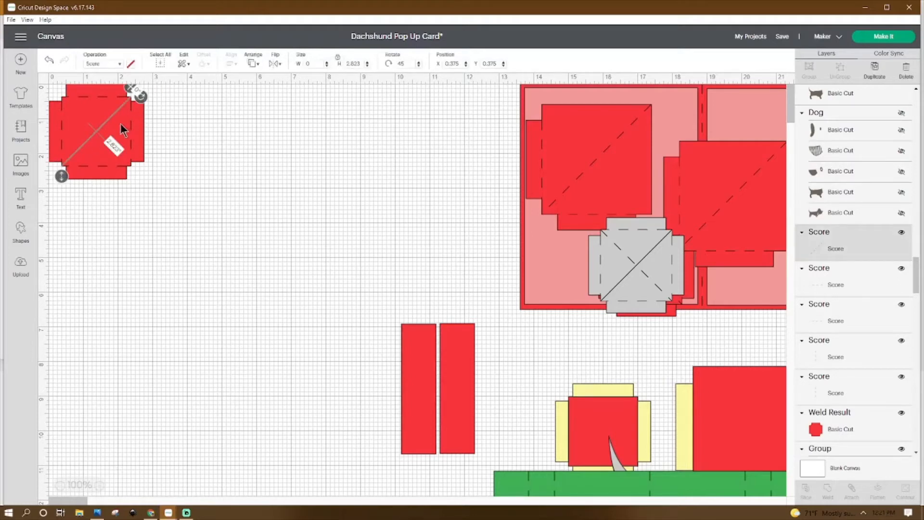
click(111, 68)
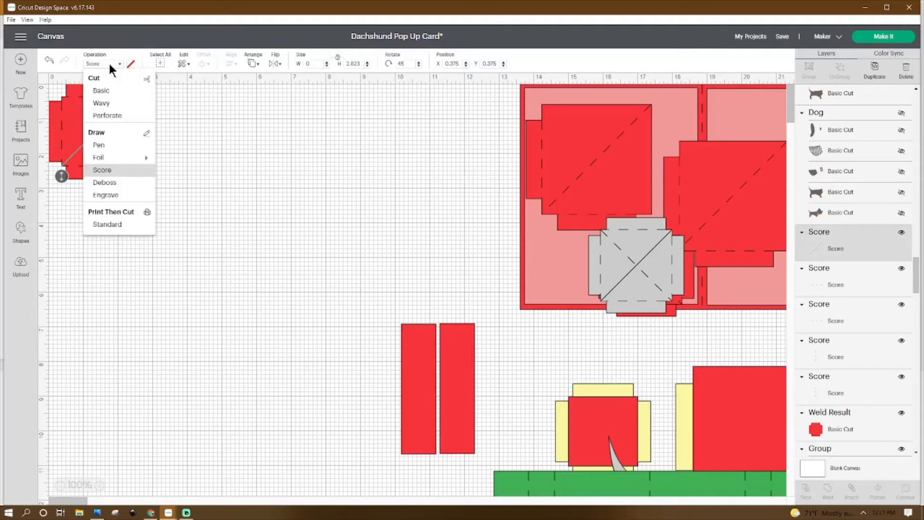
click(111, 90)
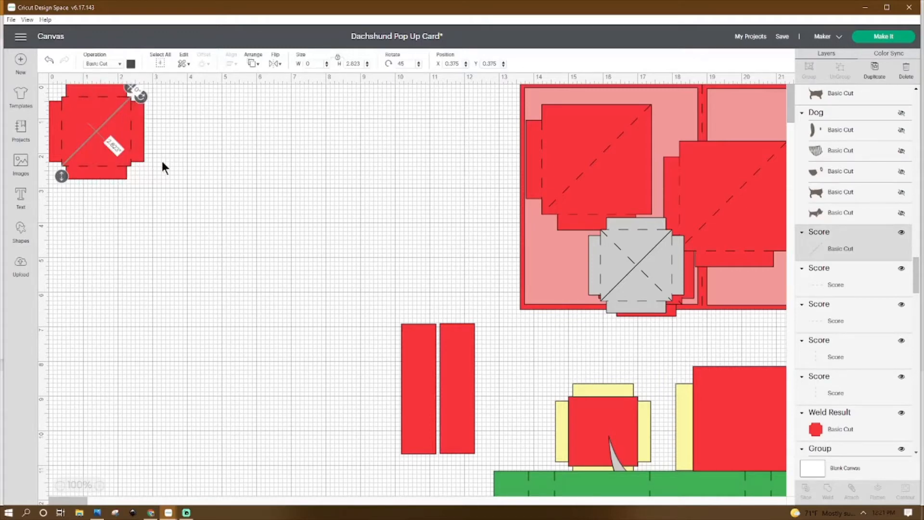
Duplicate the diagonal cut line and change the copy's operation to Score
right_click(103, 125)
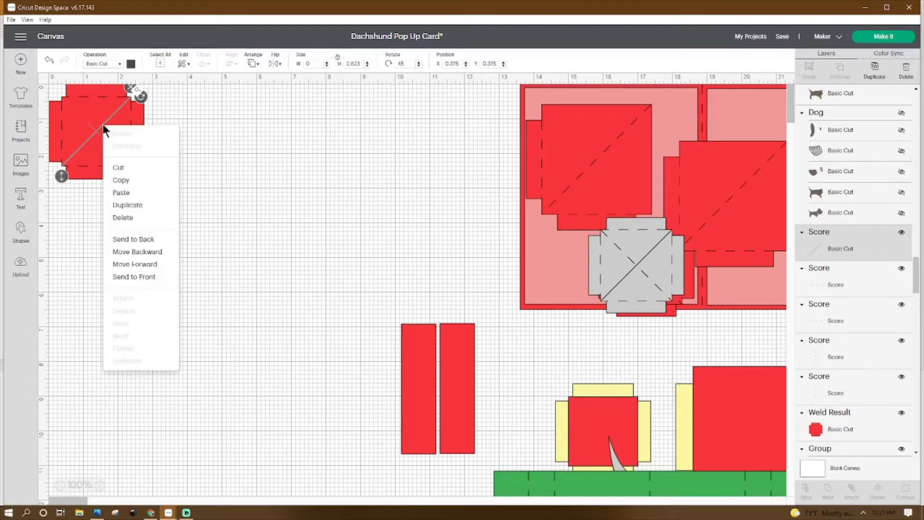
click(127, 205)
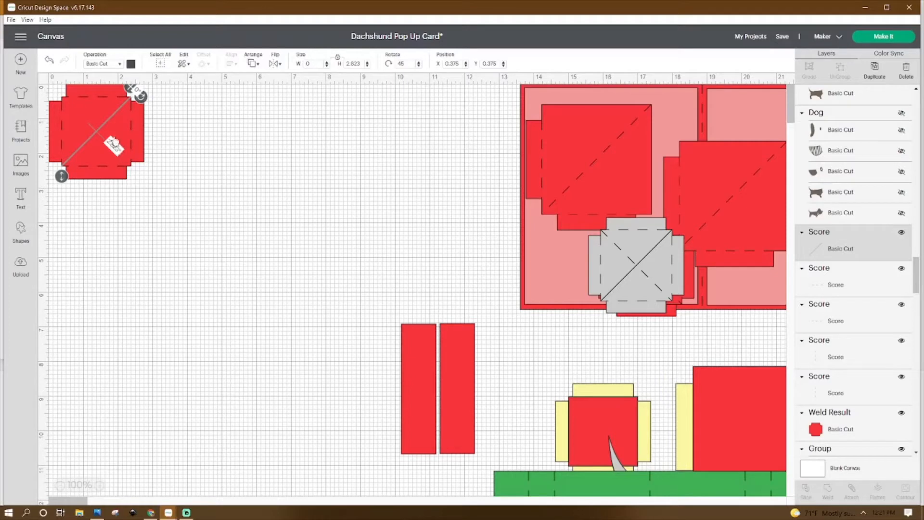
right_click(836, 240)
click(821, 186)
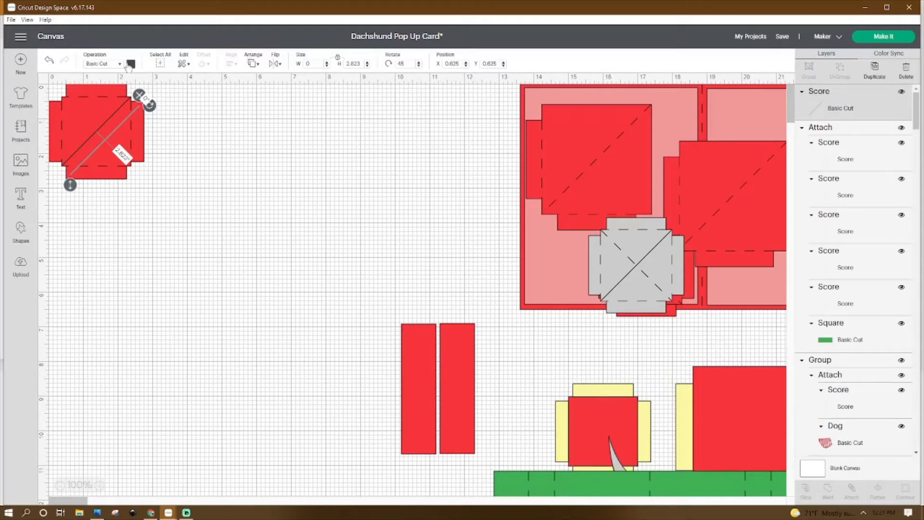
click(102, 64)
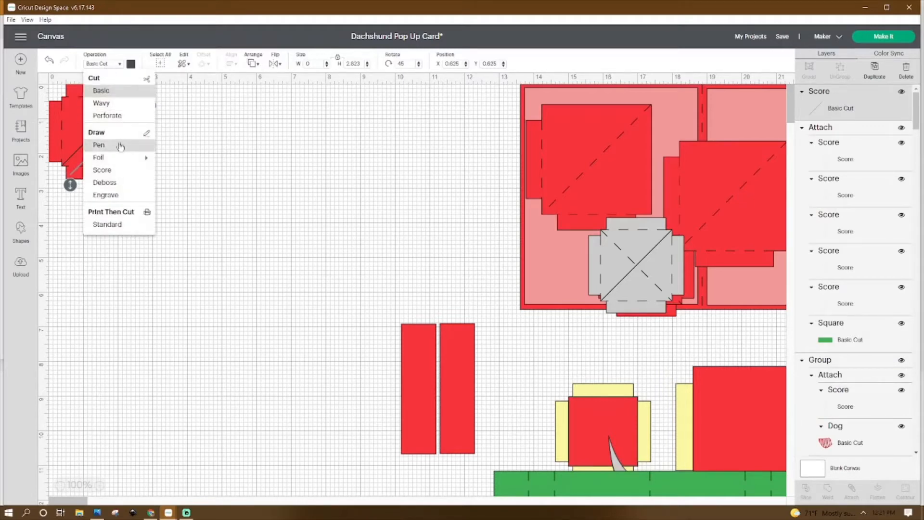
click(117, 170)
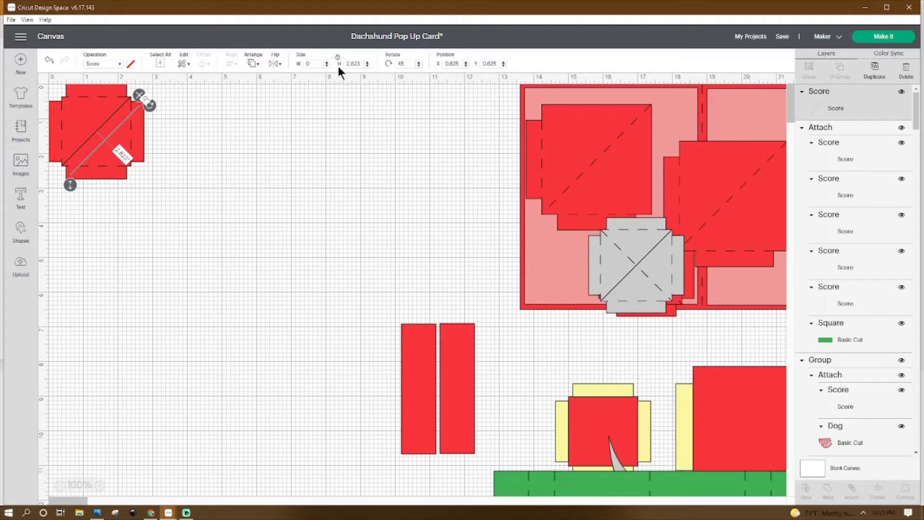
Flip the copied diagonal score line horizontally and position it at X 0.375, Y 0.375, crossing the cut line
click(277, 66)
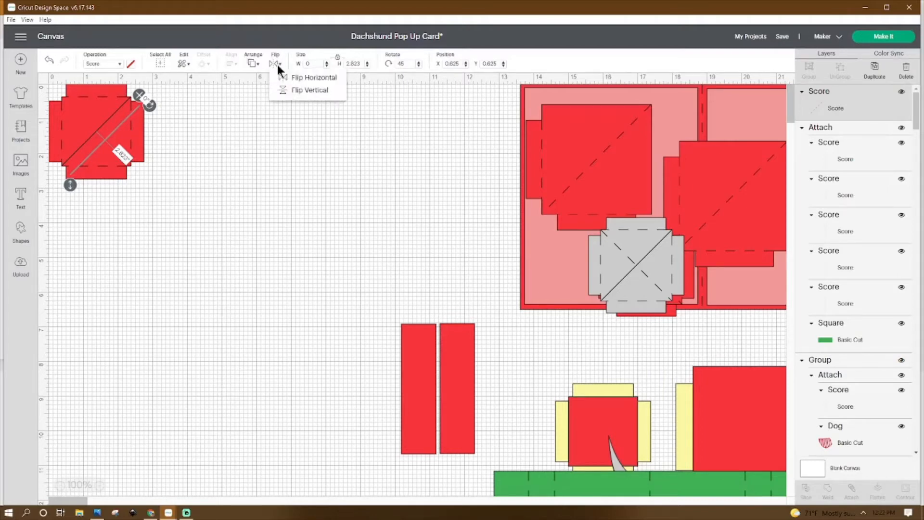
click(288, 78)
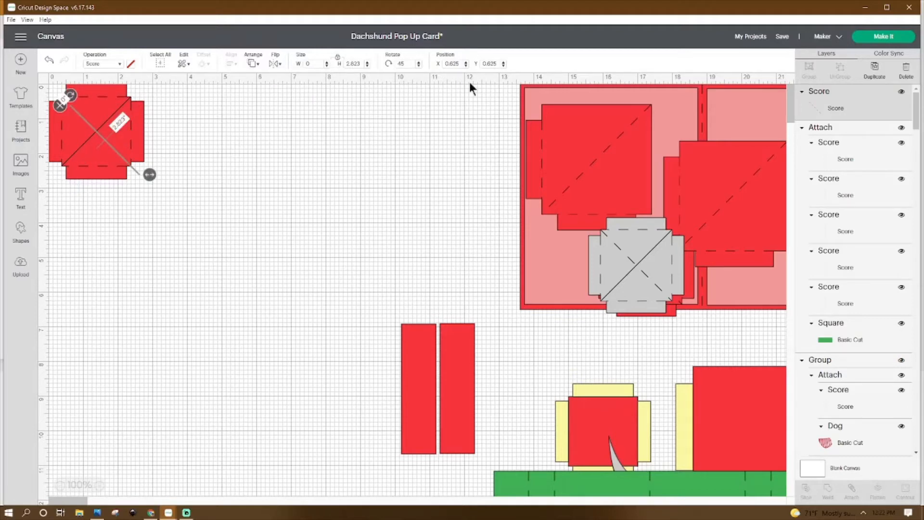
click(240, 215)
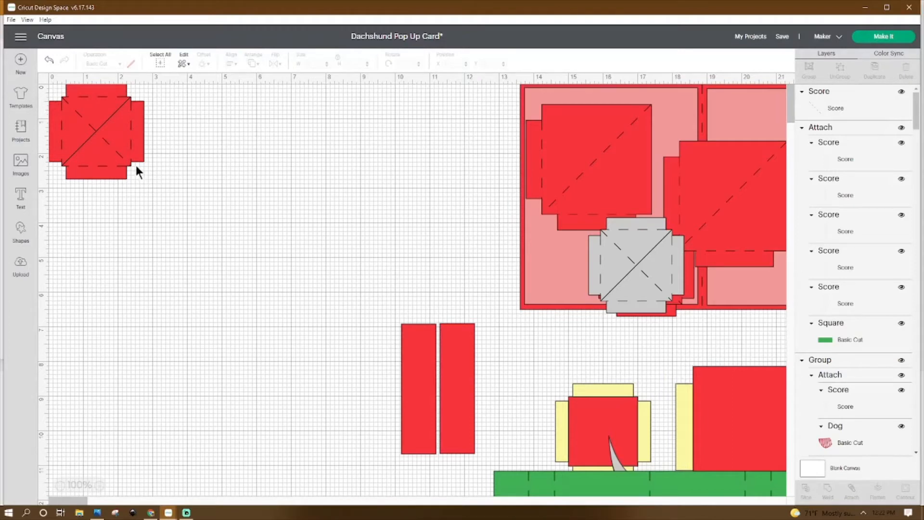
click(111, 147)
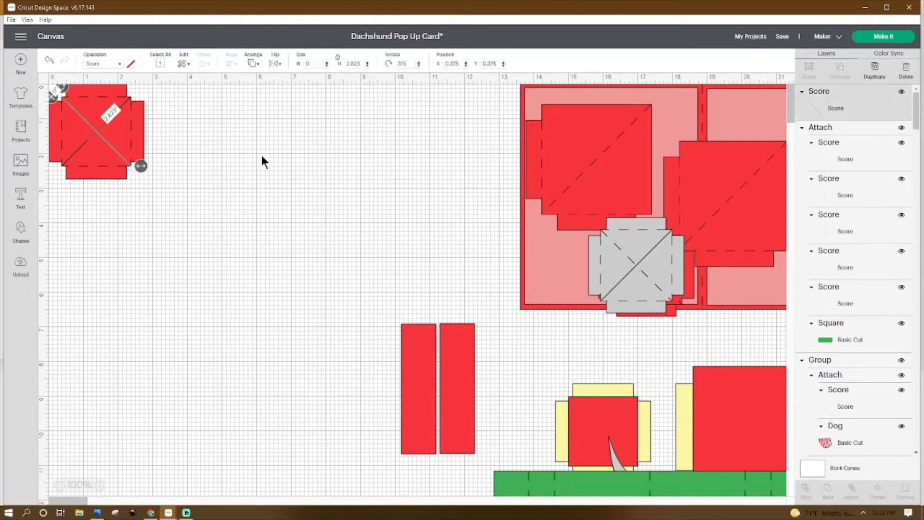
click(251, 163)
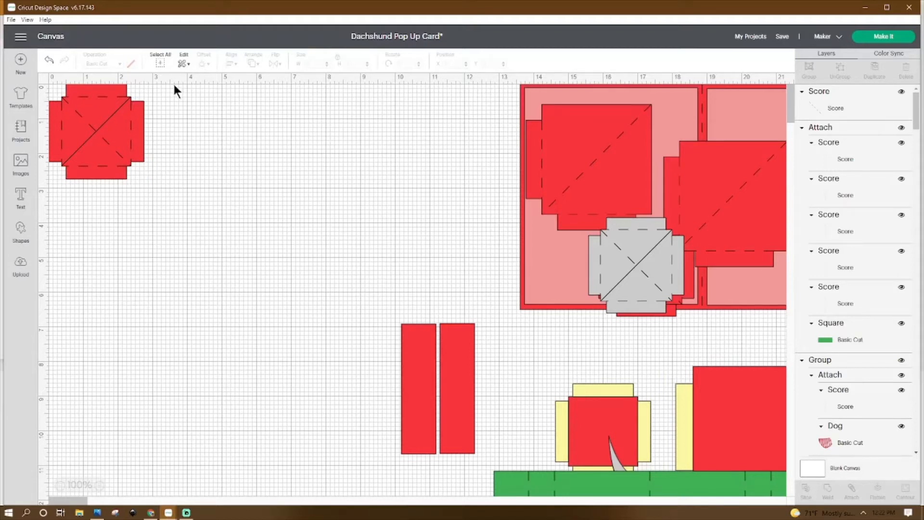
Attach the diagonal cut and score lines to the 2.75-inch tabbed box piece and move it over to the red card base
drag(173, 84, 53, 182)
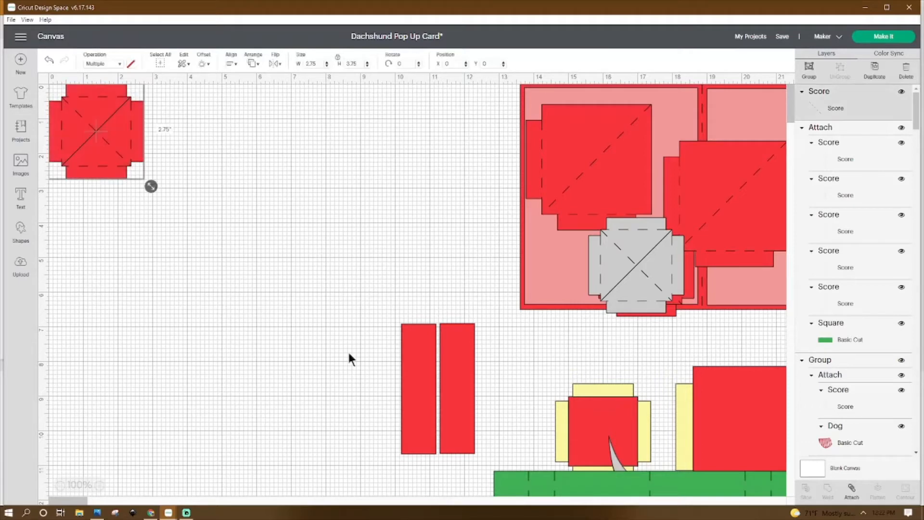
click(852, 489)
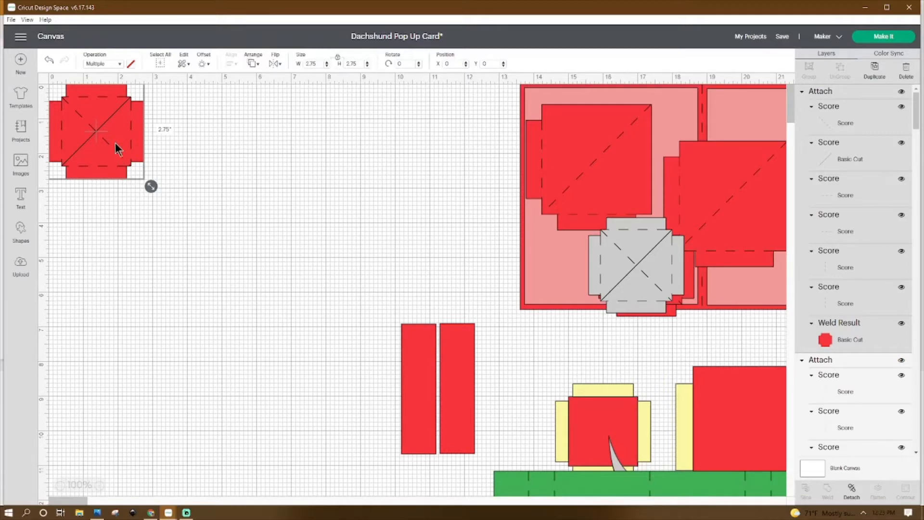
drag(96, 135, 636, 195)
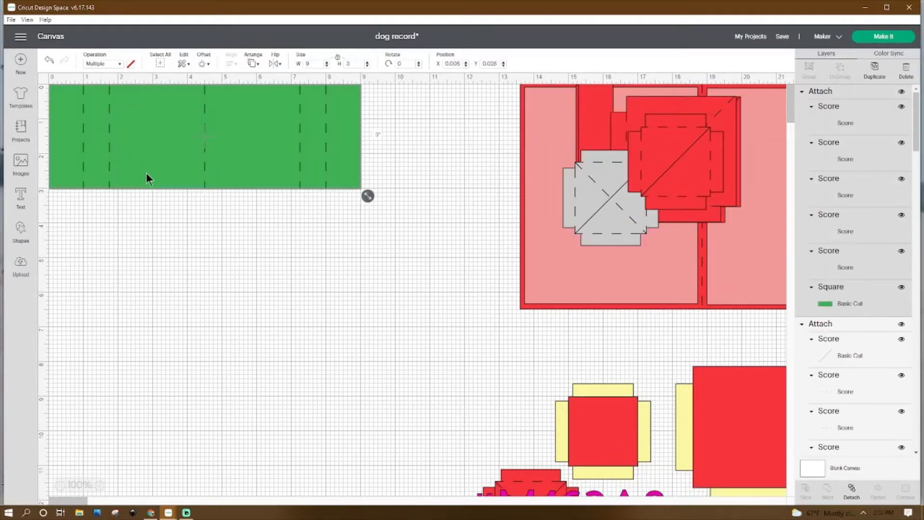
Align the green scored strip at Y 0 and place the dachshund group with the #M462A8 label in the empty area below it
drag(146, 177, 137, 126)
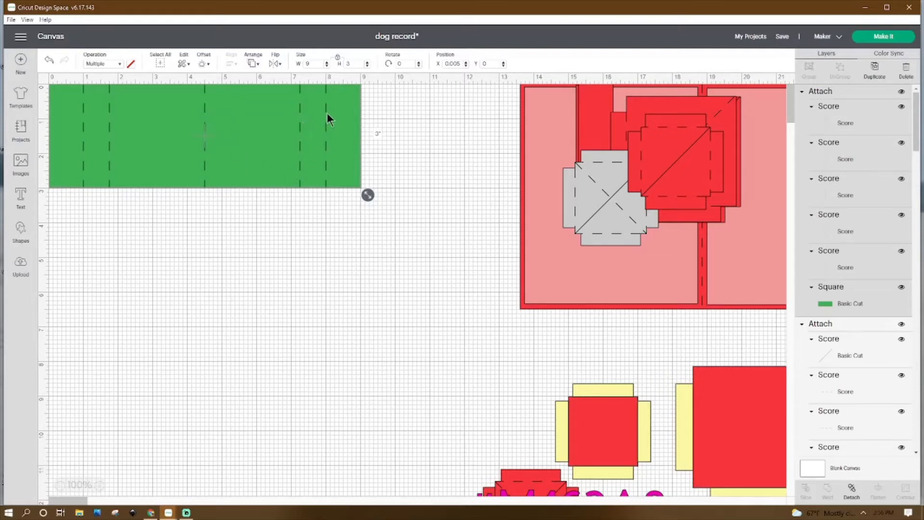
drag(391, 100, 103, 190)
scroll(334, 254, down, 3)
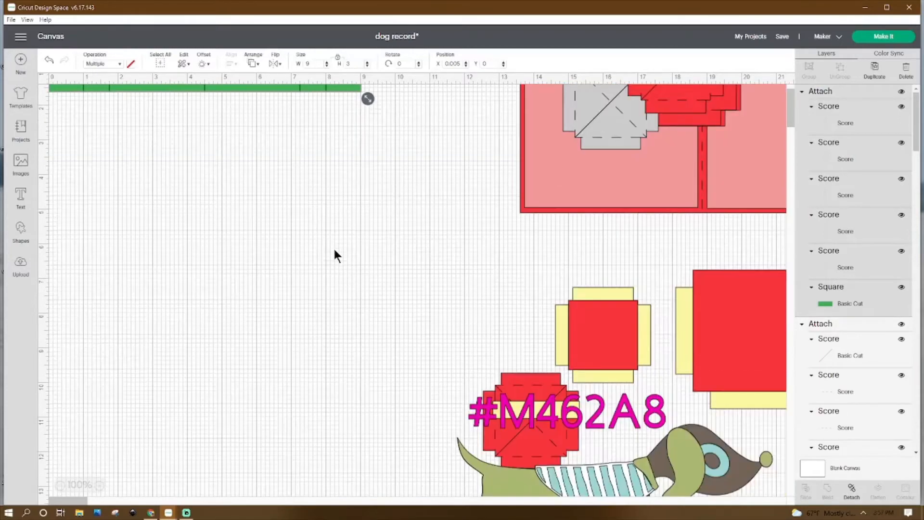
scroll(334, 254, up, 1)
click(498, 433)
drag(499, 432, 106, 173)
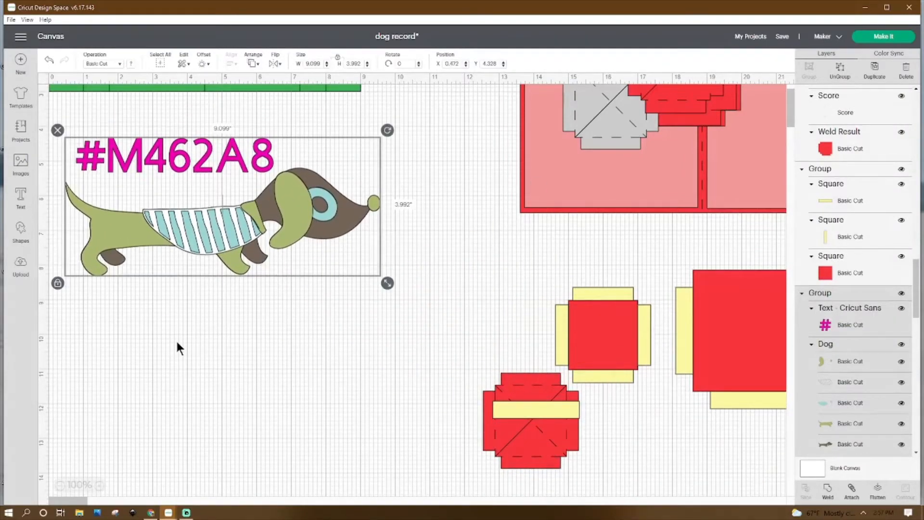
scroll(177, 343, up, 1)
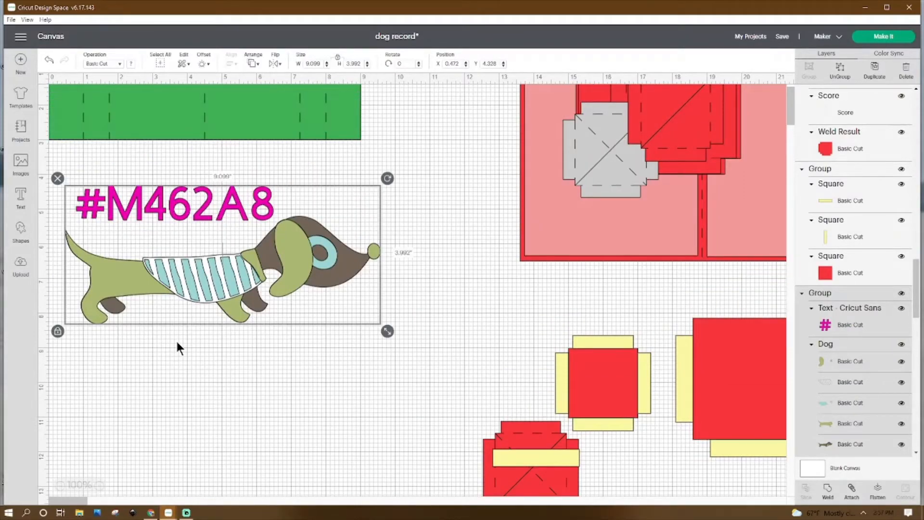
scroll(198, 366, up, 1)
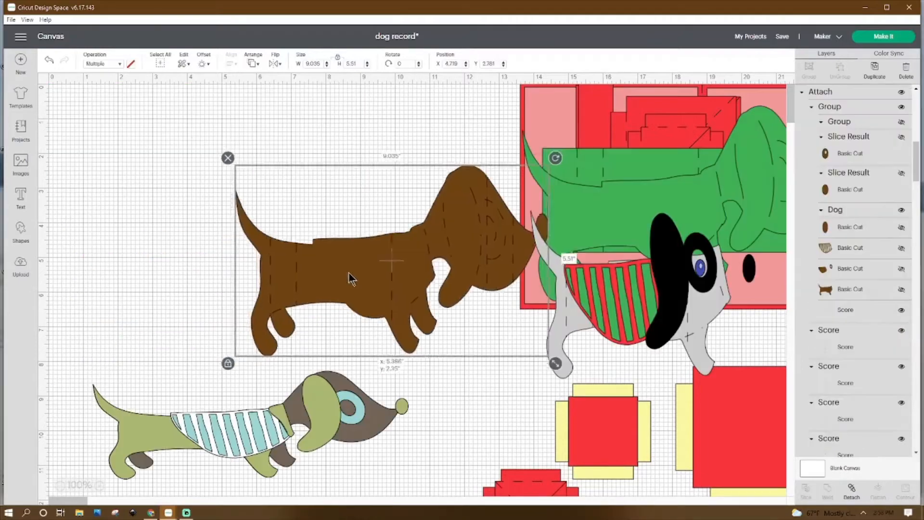
Hide the ear, sweater, stripe and green body layers of the coloured dachshund image, keeping only its dark full-body layer visible
drag(348, 274, 343, 262)
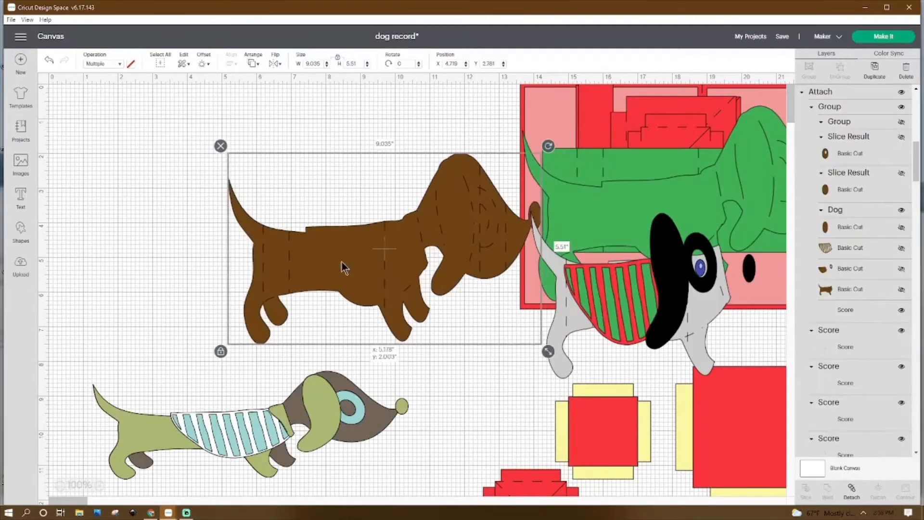
click(323, 406)
scroll(862, 372, down, 3)
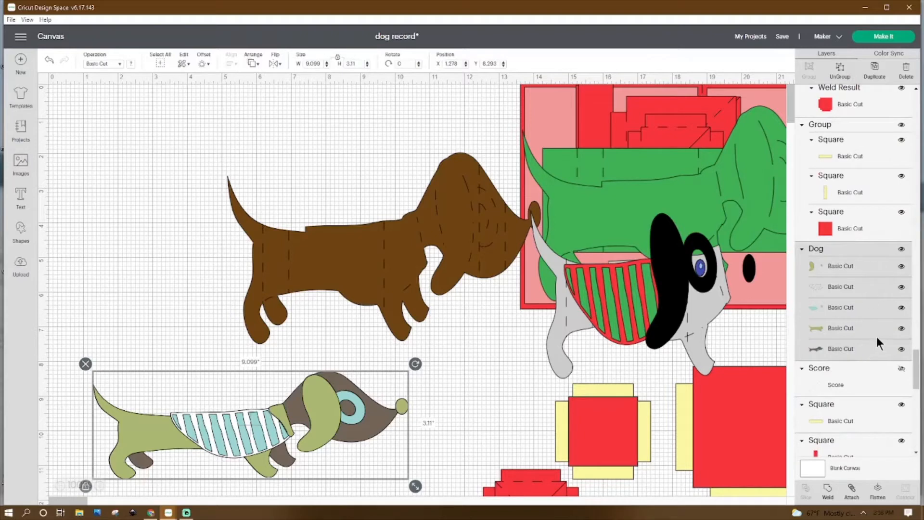
click(902, 330)
click(896, 311)
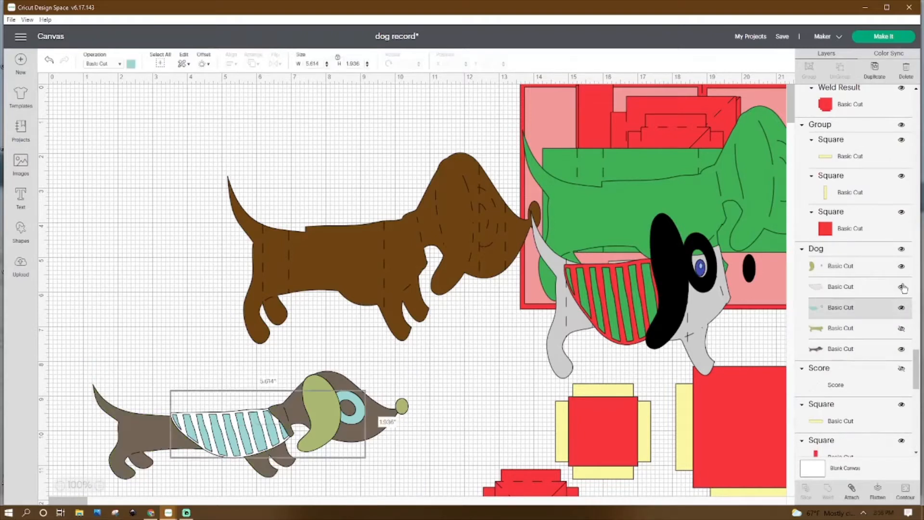
click(903, 287)
click(901, 266)
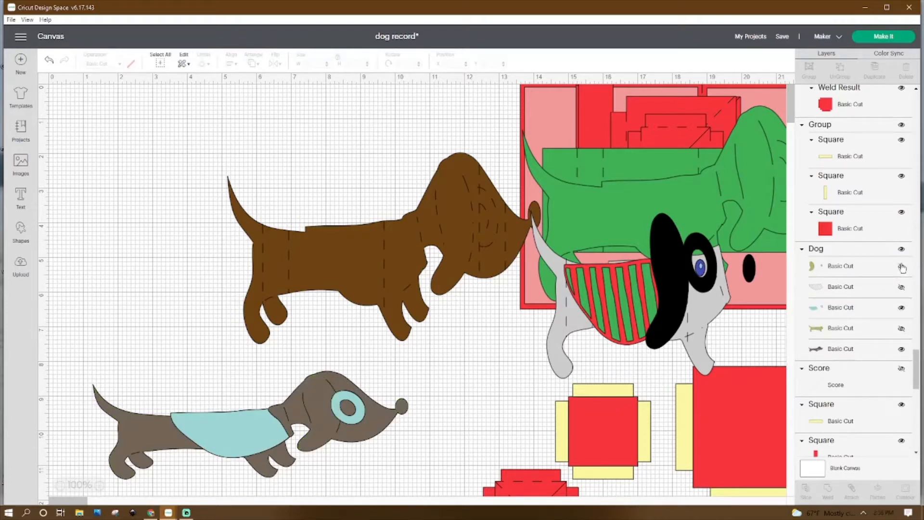
click(902, 308)
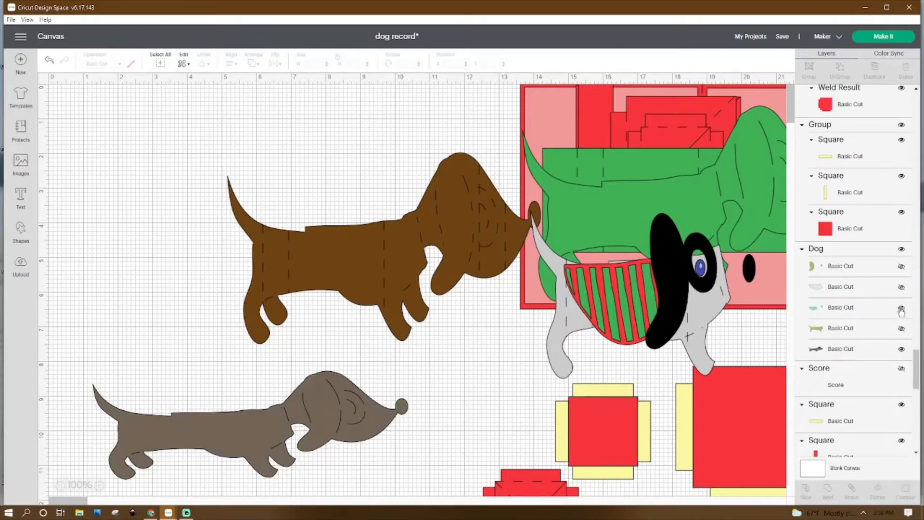
Move the brown sample dog down out of the way and place the grey dachshund silhouette in the canvas's empty upper area
click(406, 284)
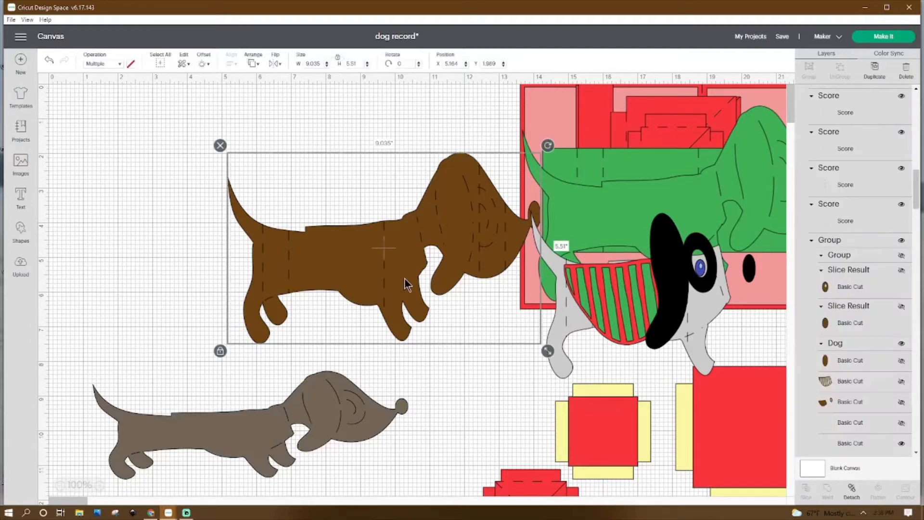
drag(407, 284, 488, 297)
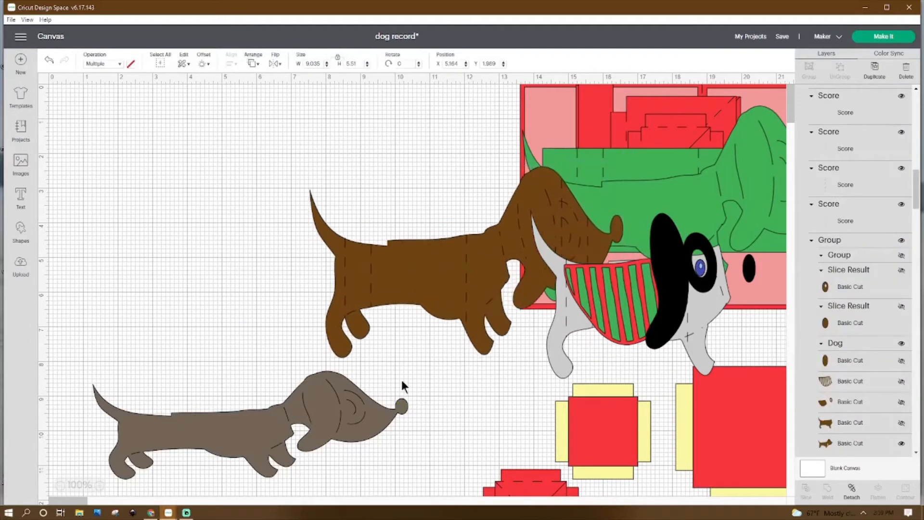
drag(403, 385, 359, 127)
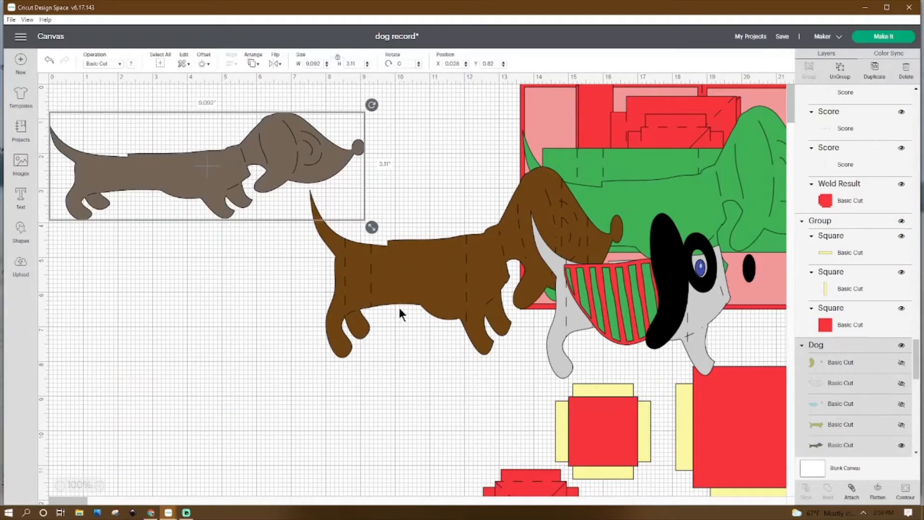
drag(401, 314, 314, 483)
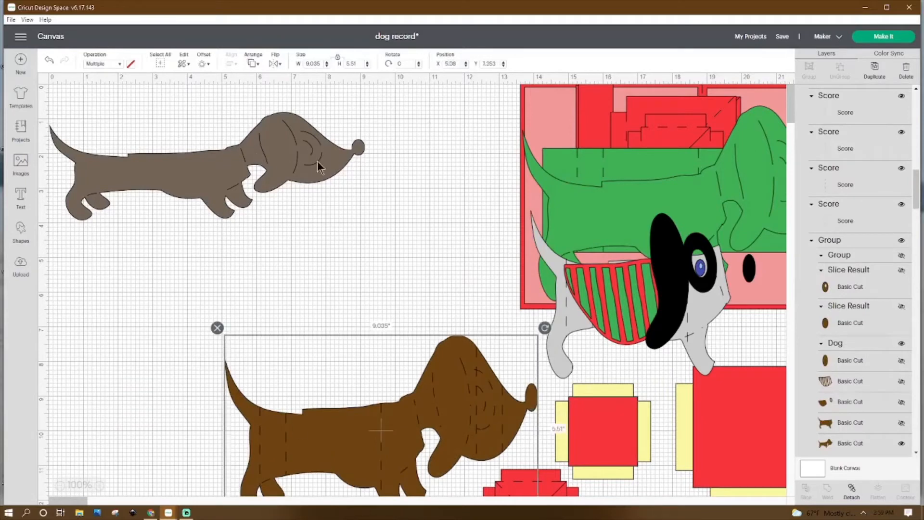
drag(315, 138, 287, 145)
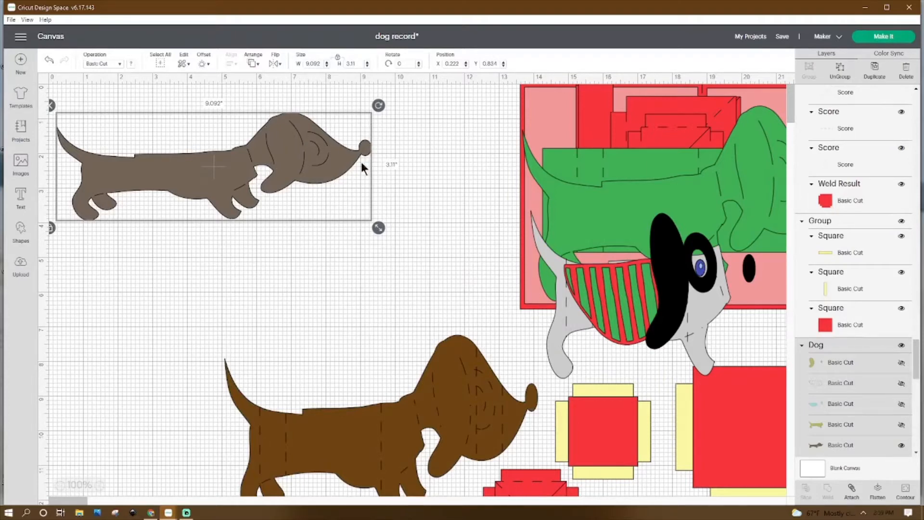
Shift the black ear layer on the grey sample dog and position the dachshund silhouette at X 0.264, Y 0.07
drag(683, 258, 698, 277)
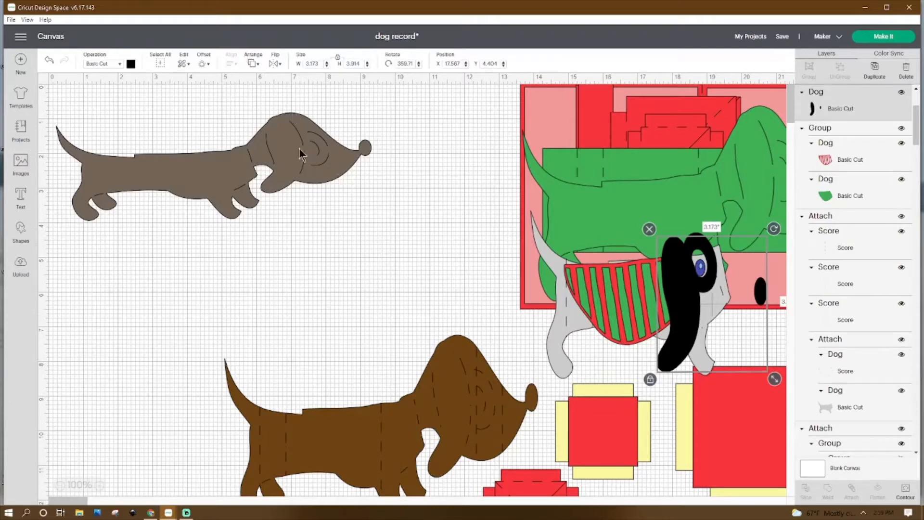
click(281, 140)
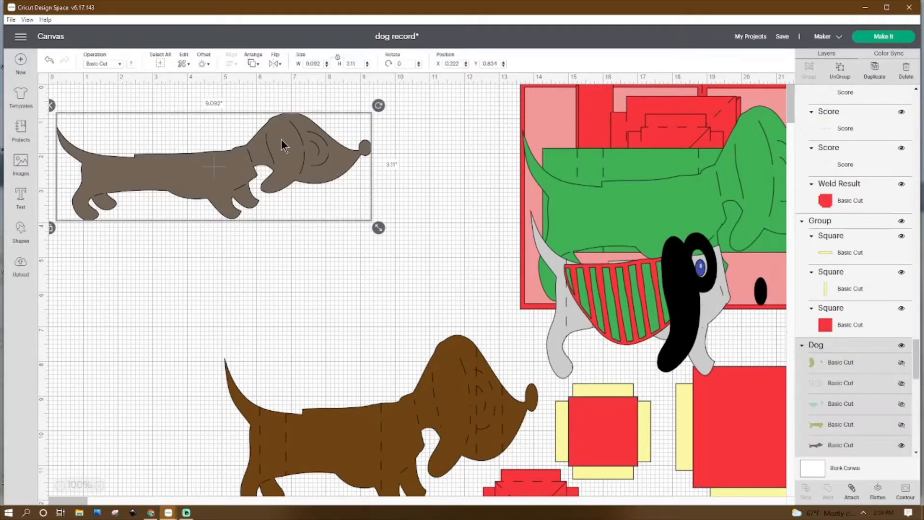
drag(223, 182, 220, 152)
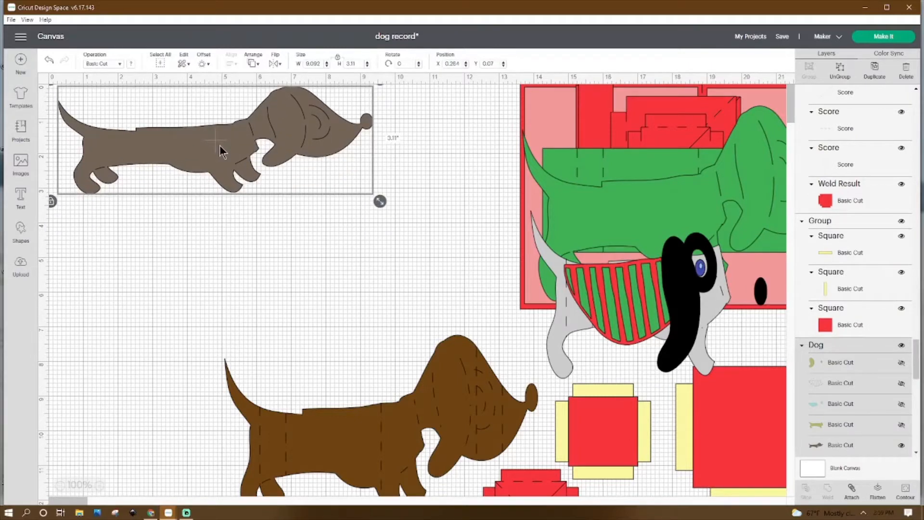
Duplicate the dachshund silhouette and place the copy directly beneath the original
right_click(220, 145)
click(246, 225)
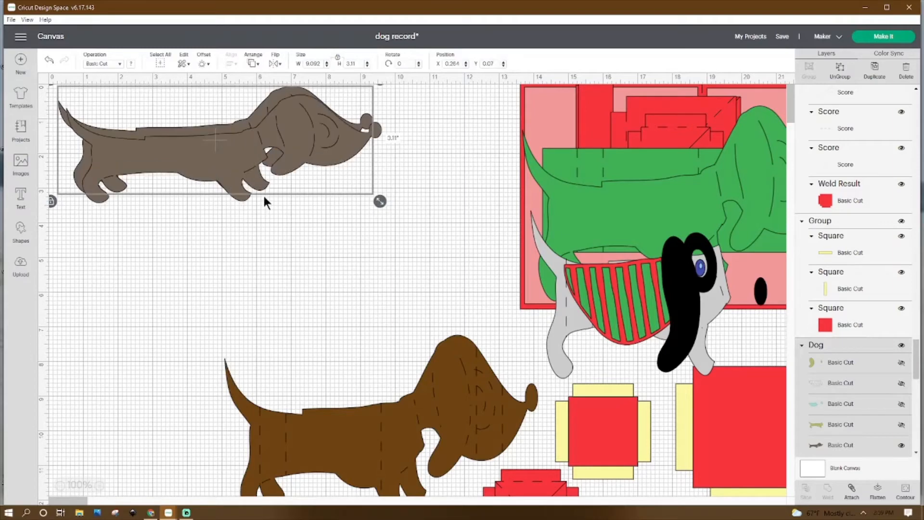
drag(247, 155, 230, 265)
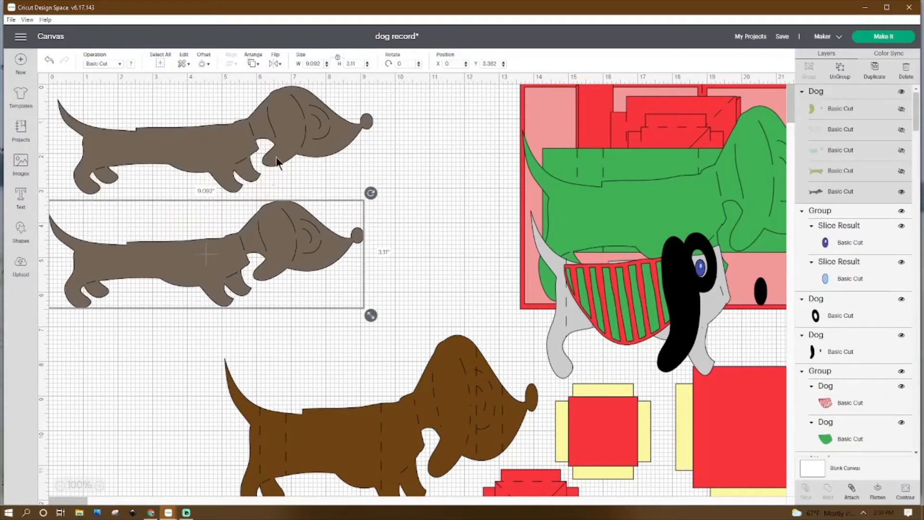
click(301, 134)
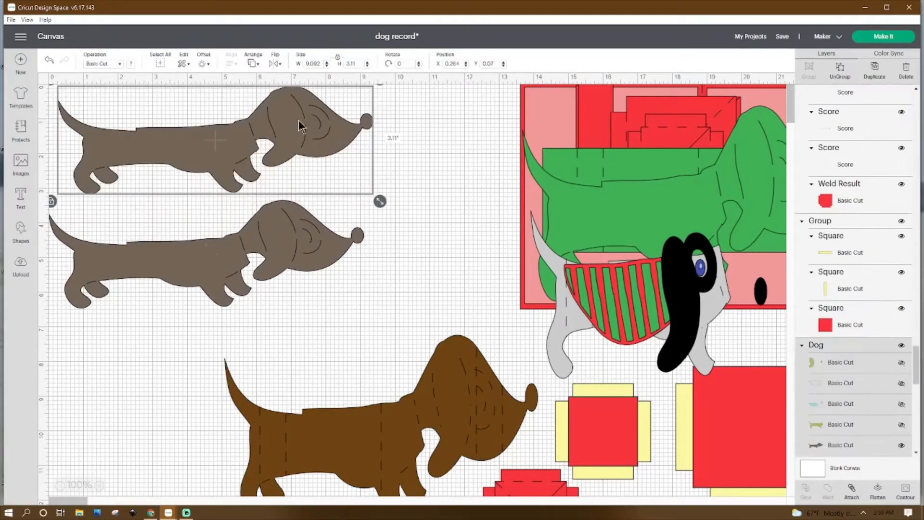
click(906, 495)
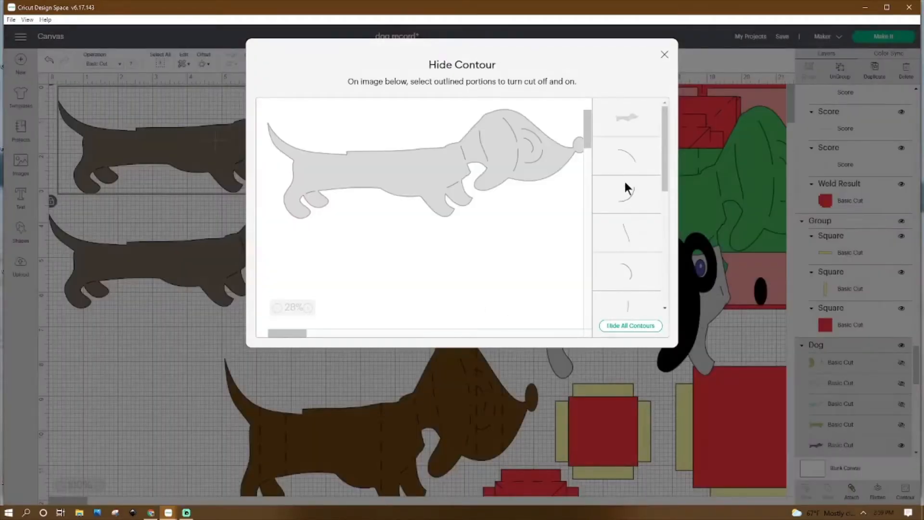
click(628, 326)
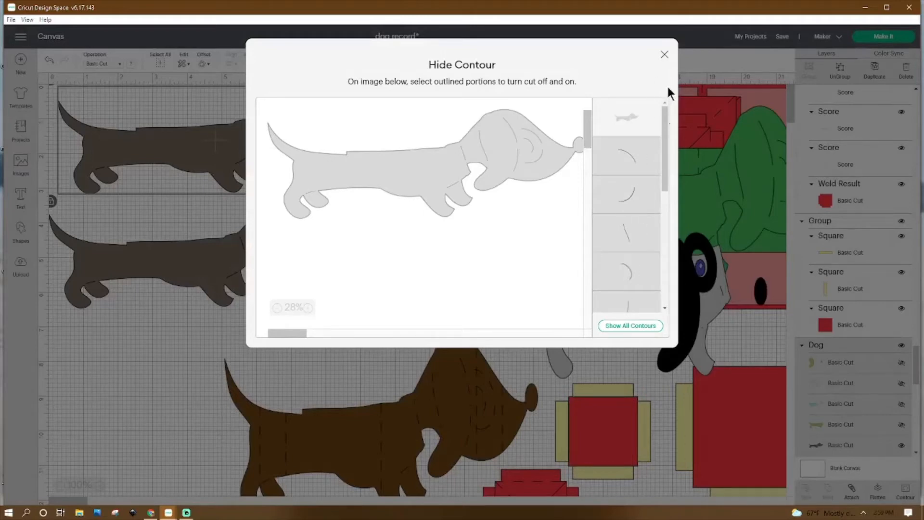
click(634, 328)
click(664, 55)
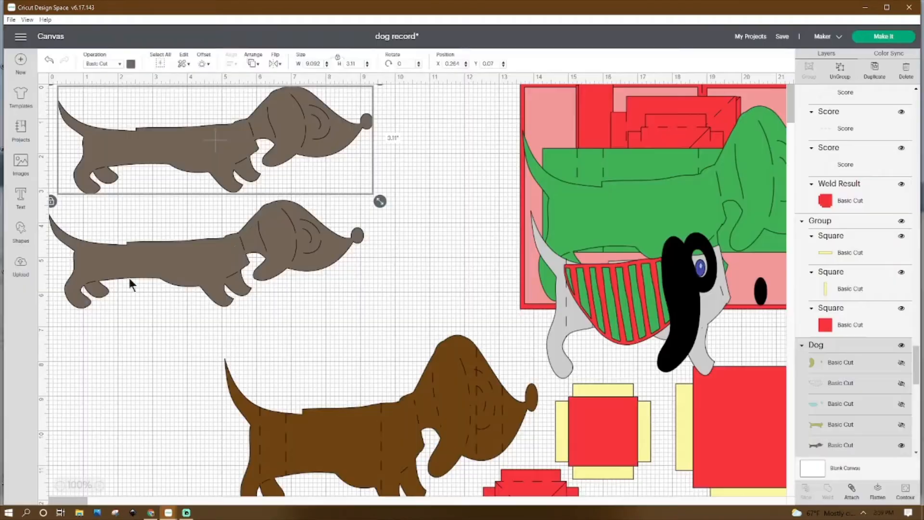
Hide the outer body contour of the lower dachshund copy so only its inner detail lines are kept
click(150, 272)
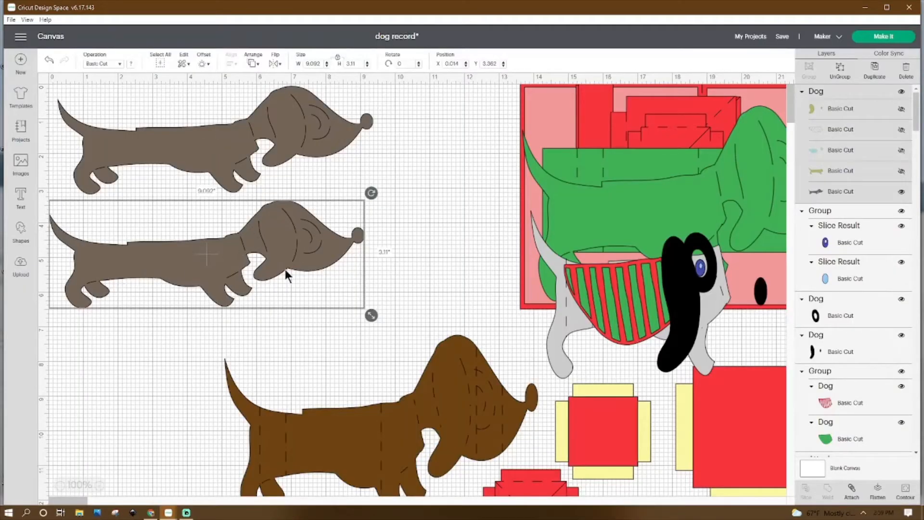
drag(280, 243, 282, 239)
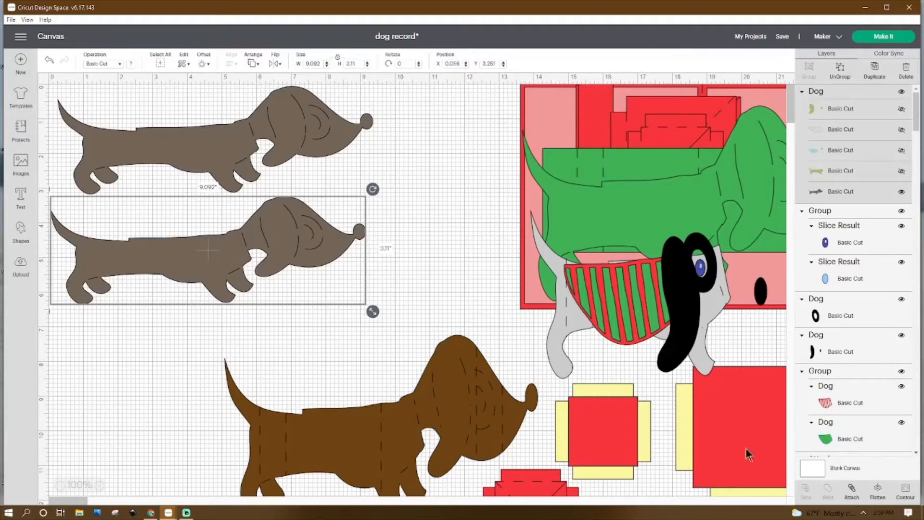
click(905, 490)
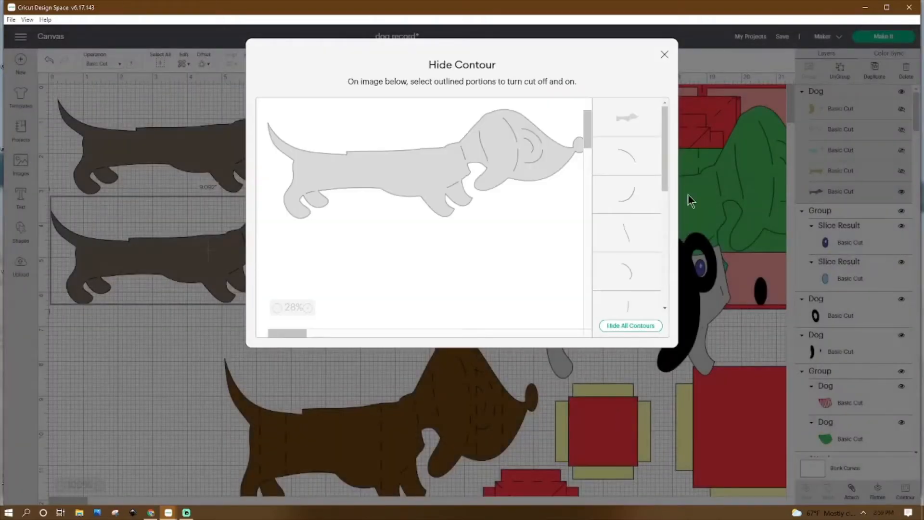
click(618, 115)
click(665, 55)
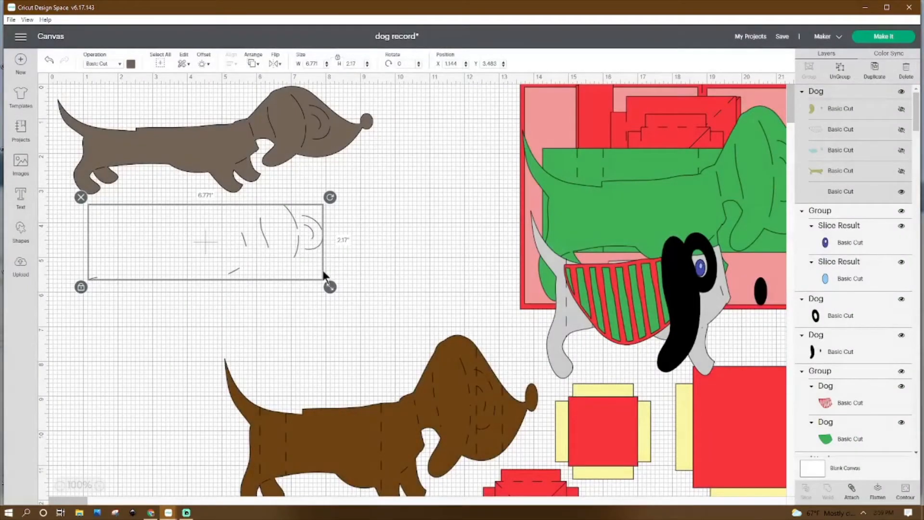
Change the dachshund detail lines to Score and position them over the upper silhouette at X 1.367, Y 0.289
click(97, 65)
click(102, 170)
drag(304, 244, 309, 136)
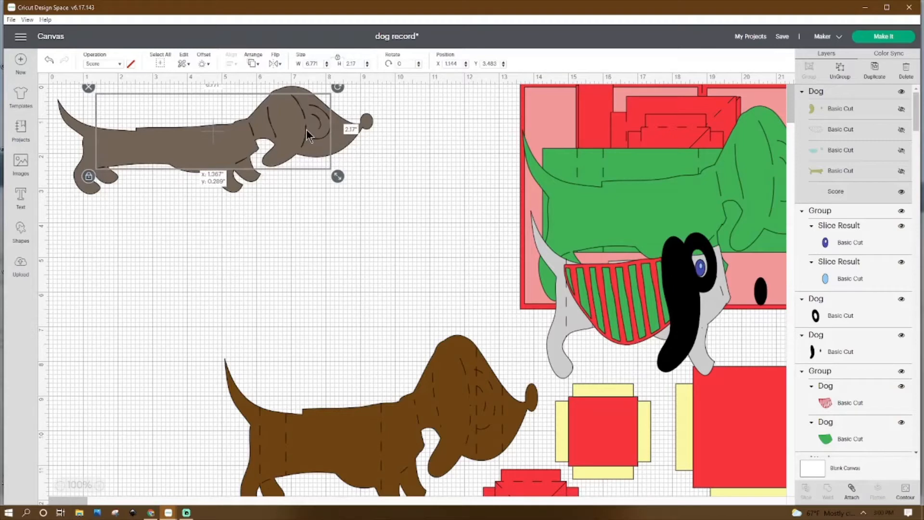
drag(308, 135, 308, 135)
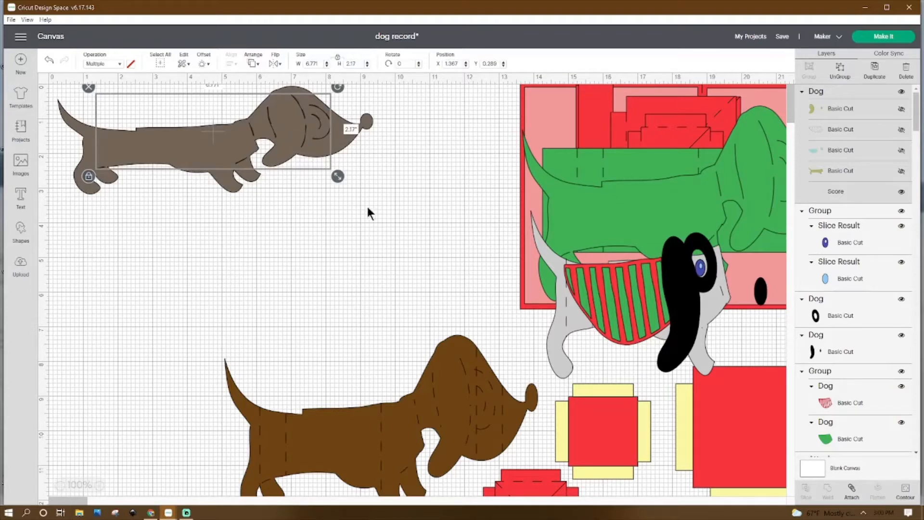
Hide all inner contours of the grey dachshund silhouette beneath the score details, keeping only its outer outline
click(160, 256)
click(134, 138)
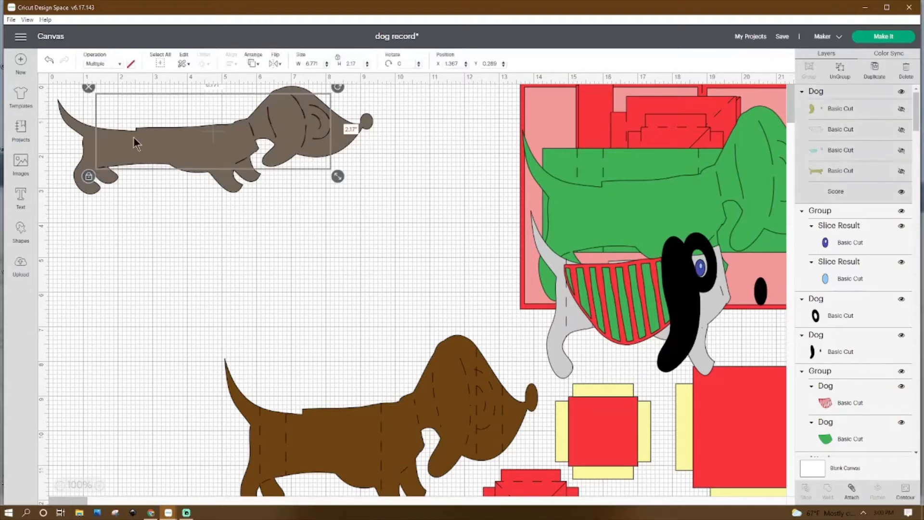
click(87, 150)
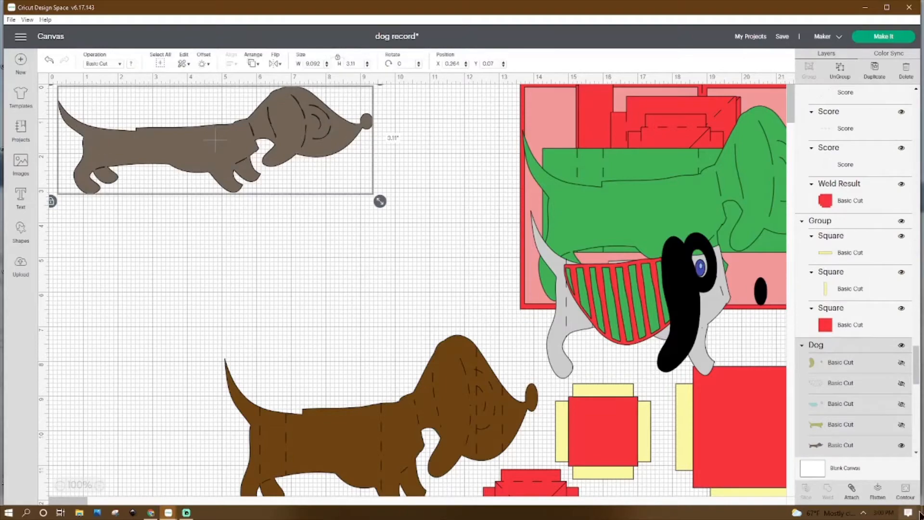
click(905, 490)
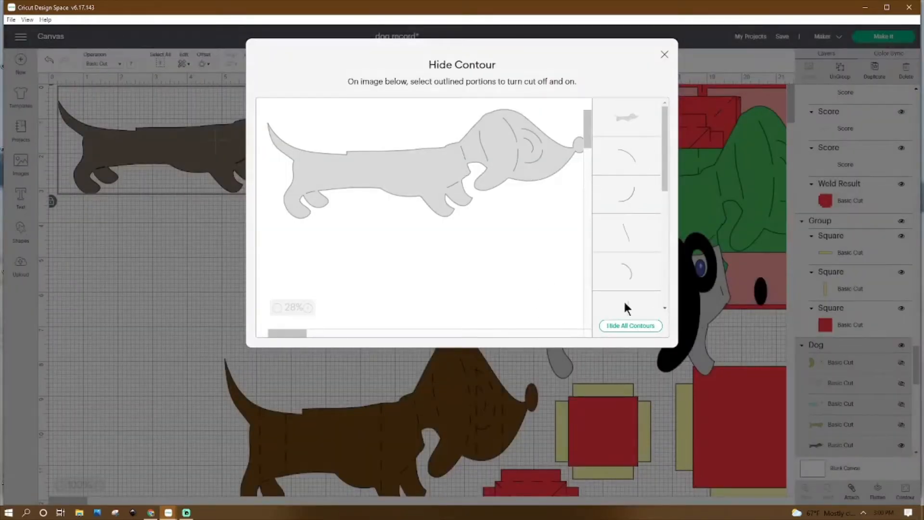
click(630, 326)
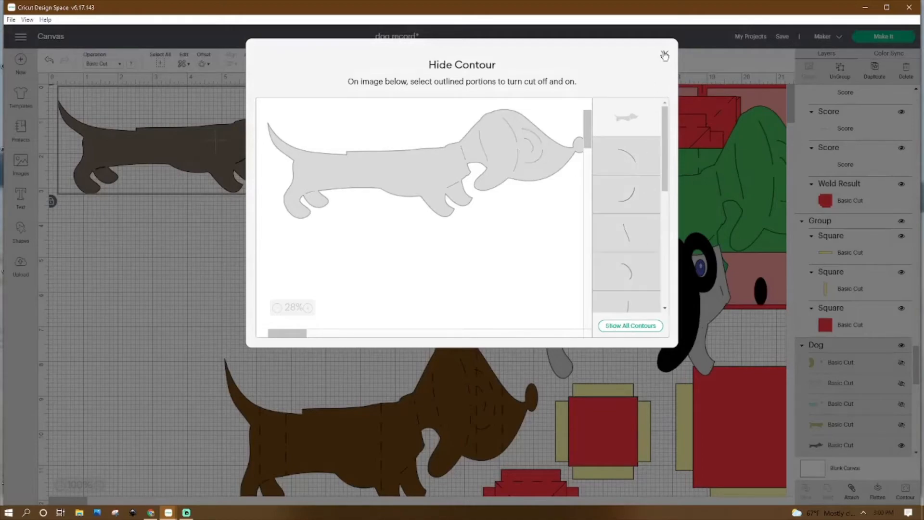
click(664, 55)
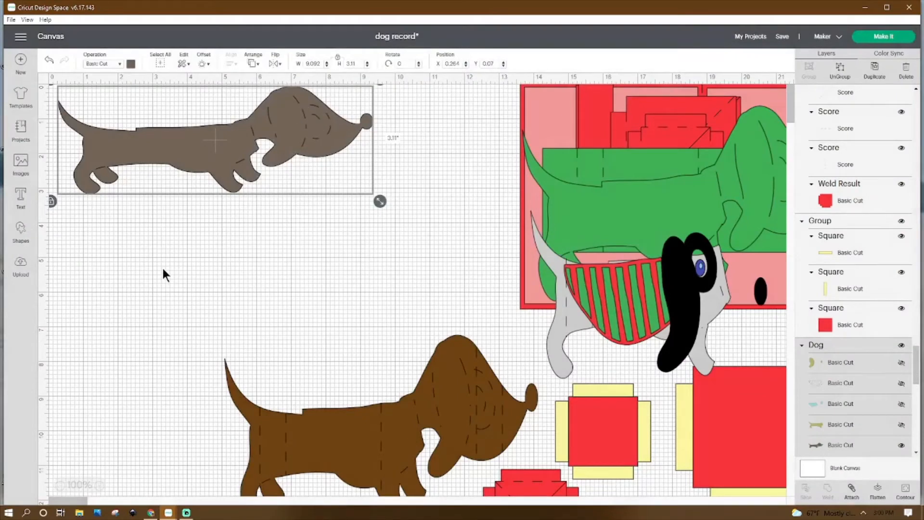
Attach the score detail lines to the grey dachshund silhouette and move the attached piece to X 0, Y 0.001
click(369, 100)
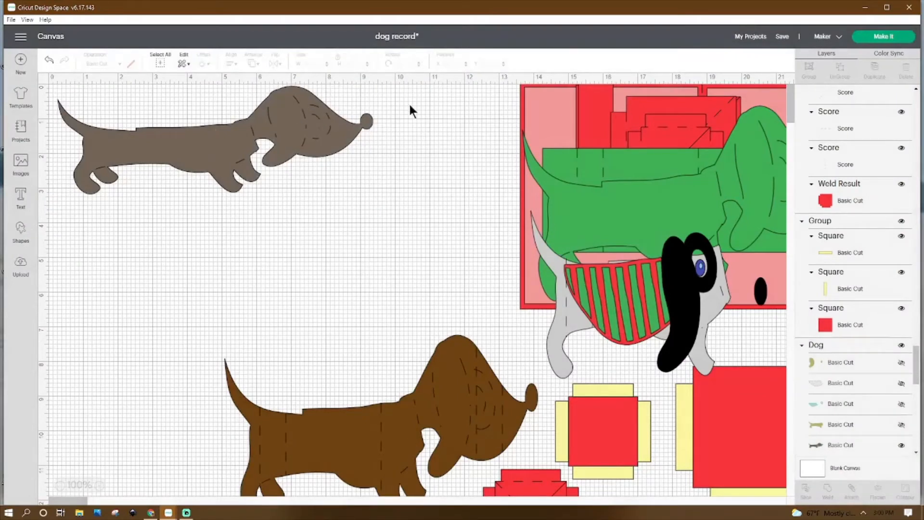
drag(405, 94, 157, 185)
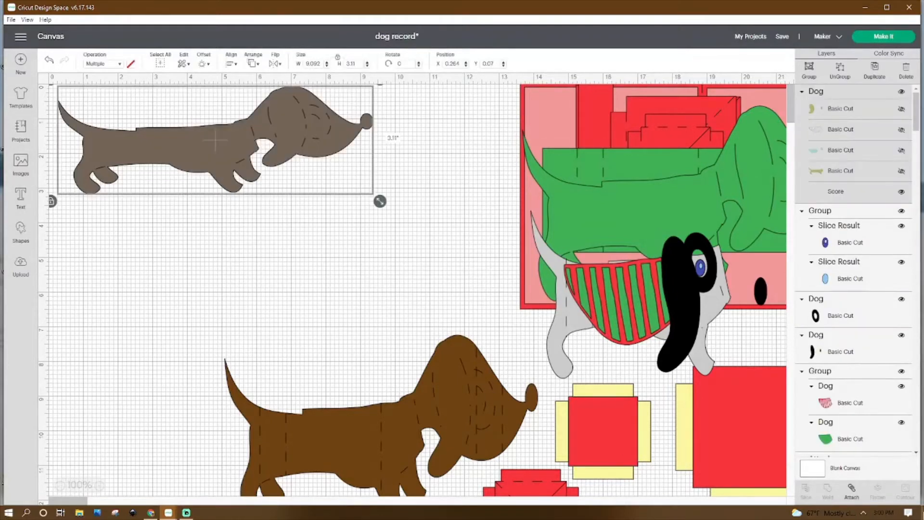
click(852, 490)
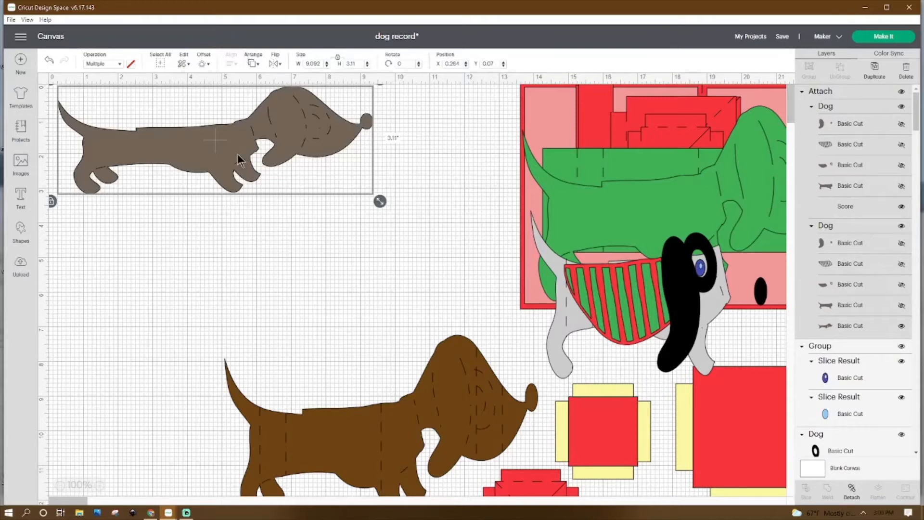
drag(228, 160, 214, 145)
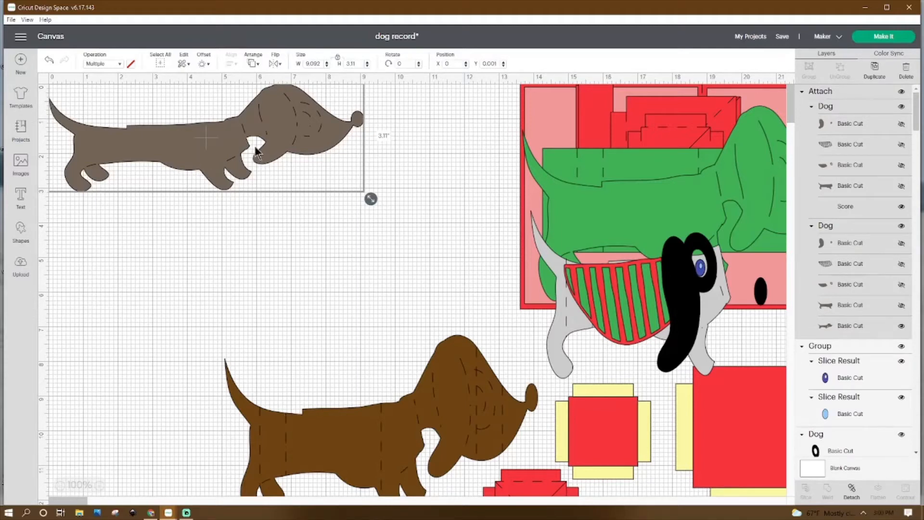
Match the attached grey dachshund to the brown sample at 9.035 wide by 5.51 high, keeping it at X 0, Y 0.001
drag(346, 411, 211, 371)
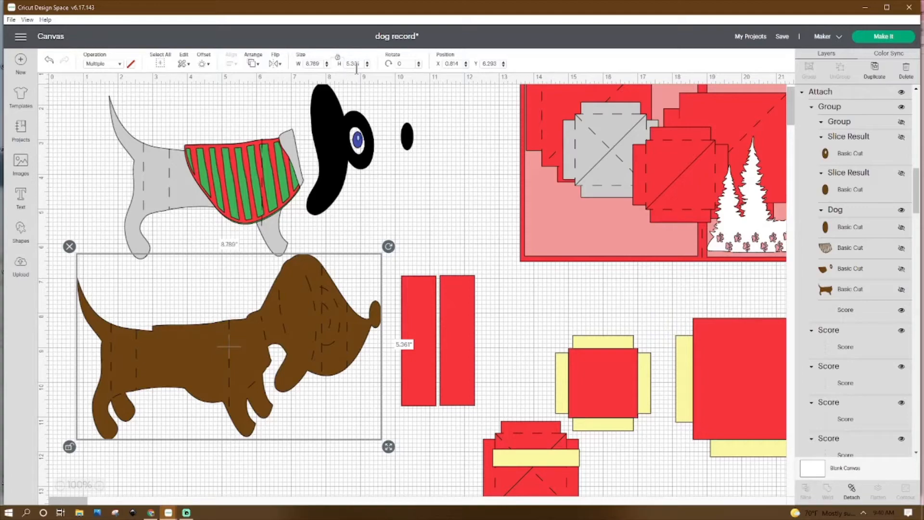
click(154, 186)
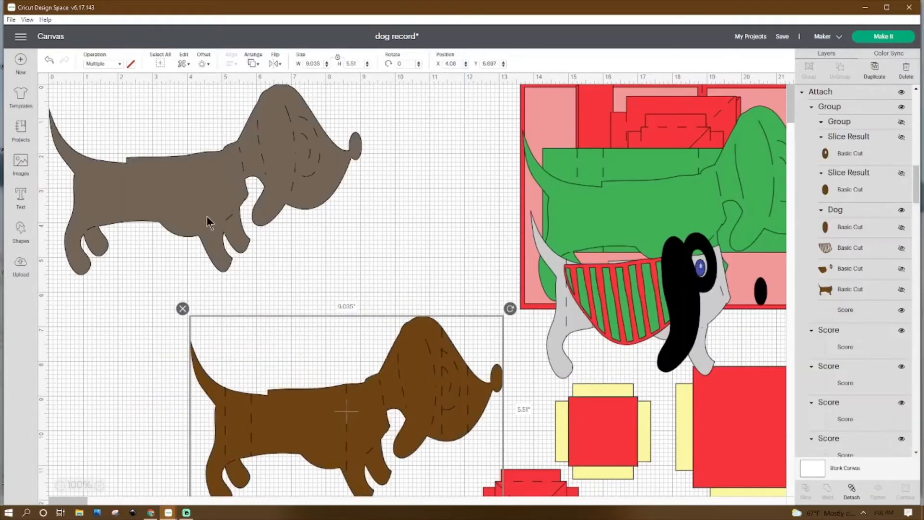
drag(206, 215, 203, 198)
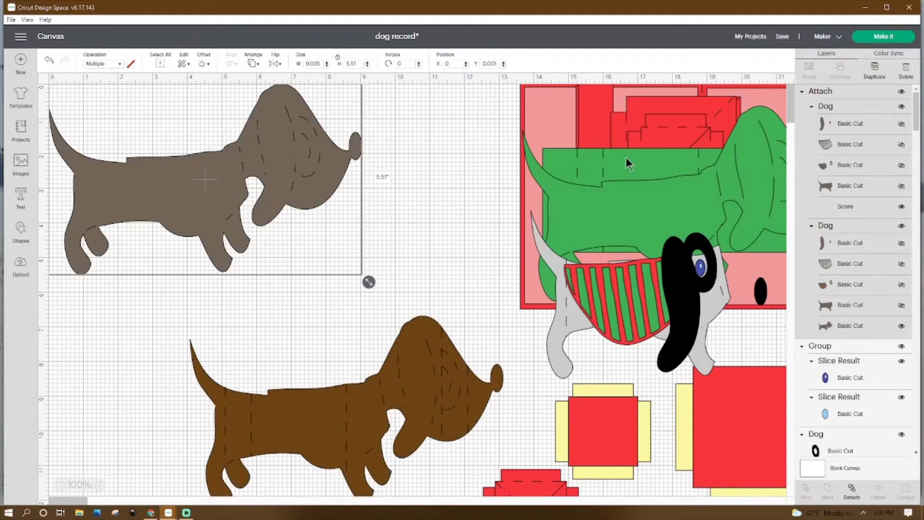
Move the green dachshund aside and bring the green 9 by 3 scored rectangle behind the grey dachshund
drag(625, 157, 644, 255)
drag(668, 145, 115, 135)
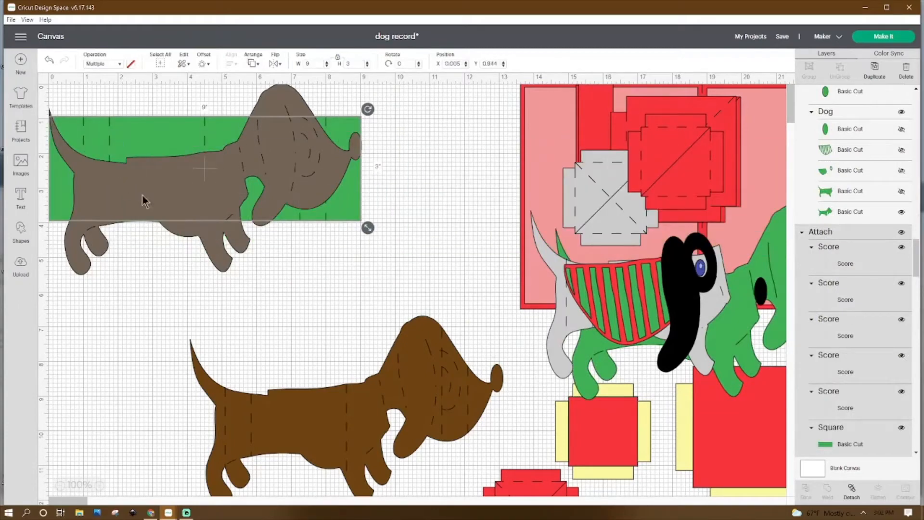
click(175, 294)
drag(191, 218, 206, 217)
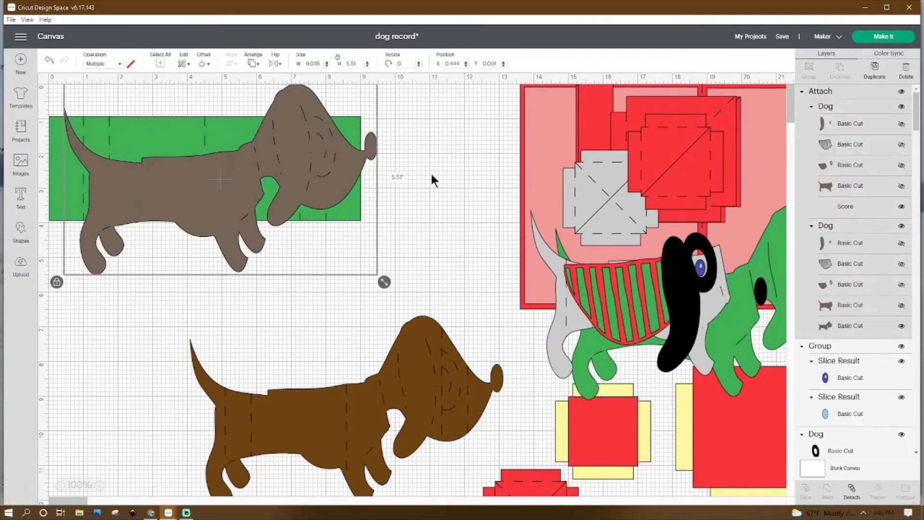
Center the grey dachshund and the green scored rectangle on each other
click(394, 128)
drag(411, 112, 149, 214)
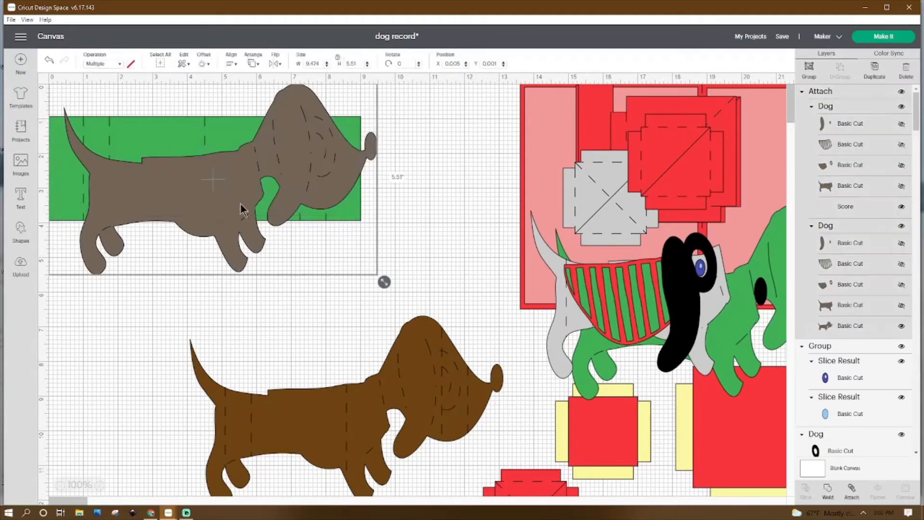
click(231, 63)
click(252, 166)
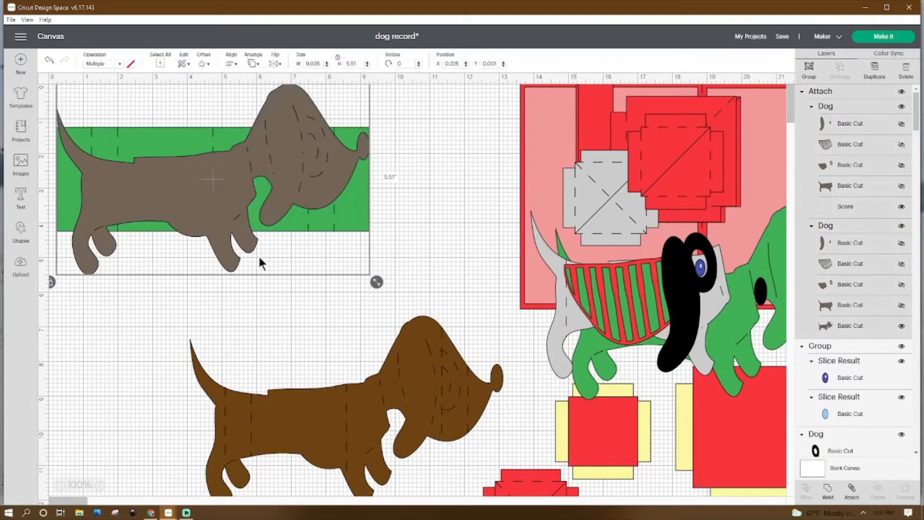
click(442, 212)
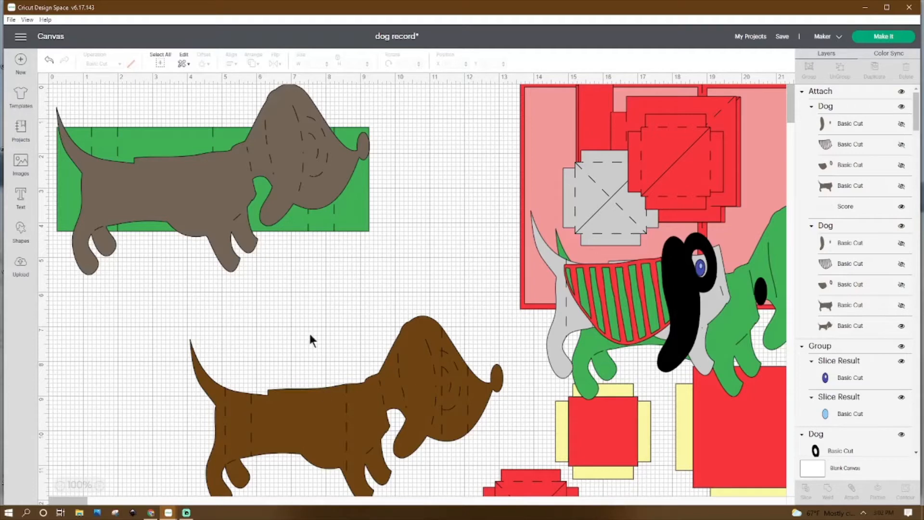
click(364, 210)
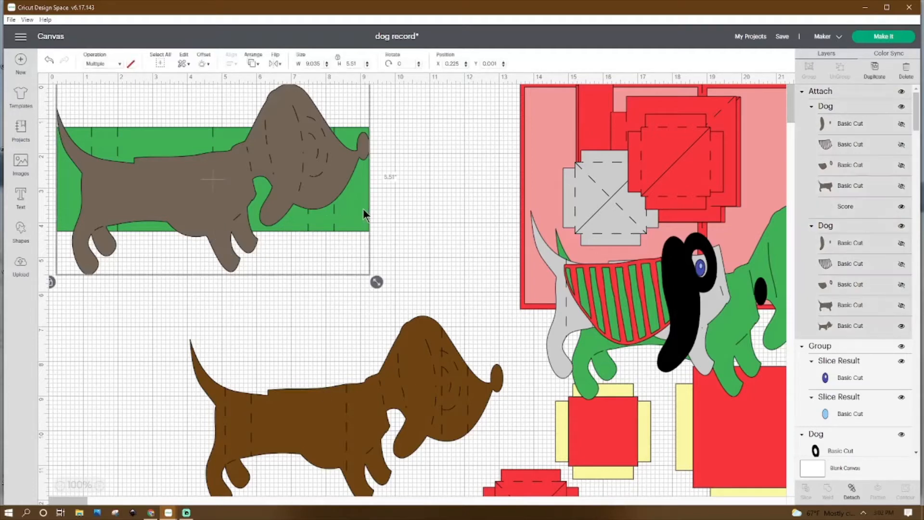
click(412, 224)
click(129, 134)
click(168, 142)
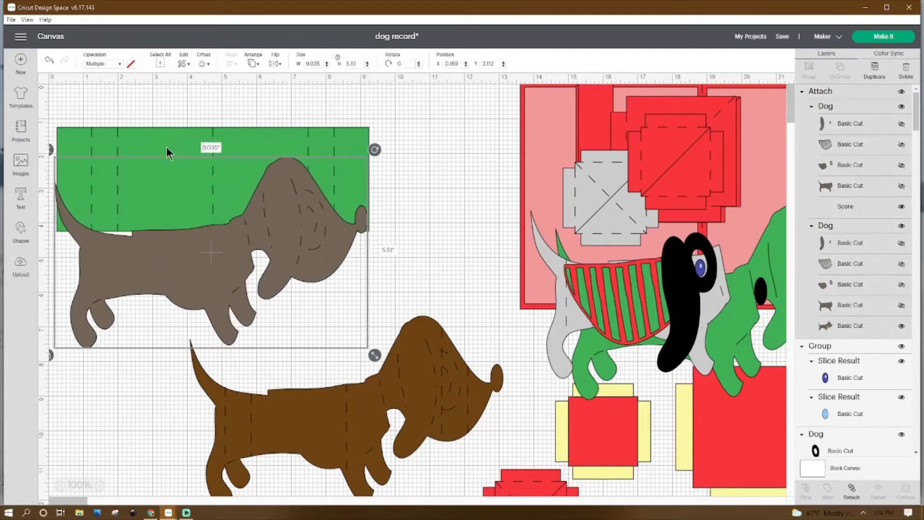
right_click(166, 137)
click(194, 206)
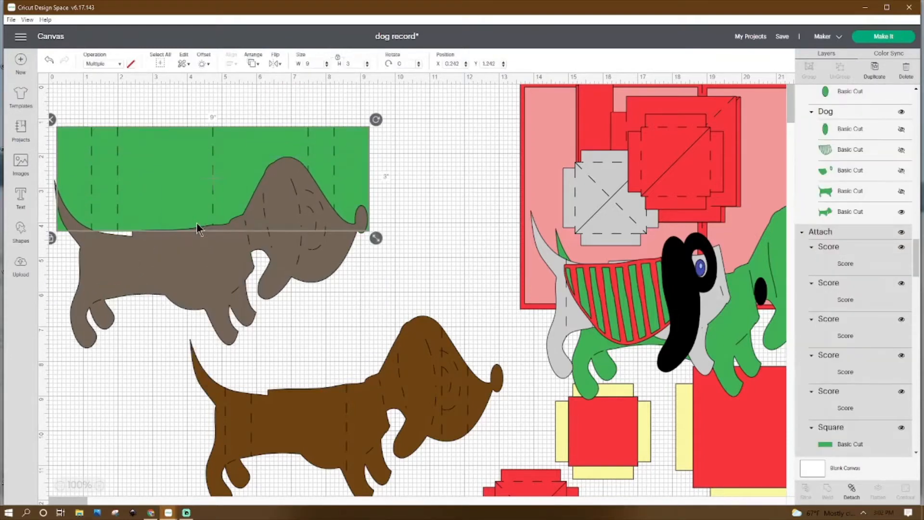
drag(192, 192, 746, 169)
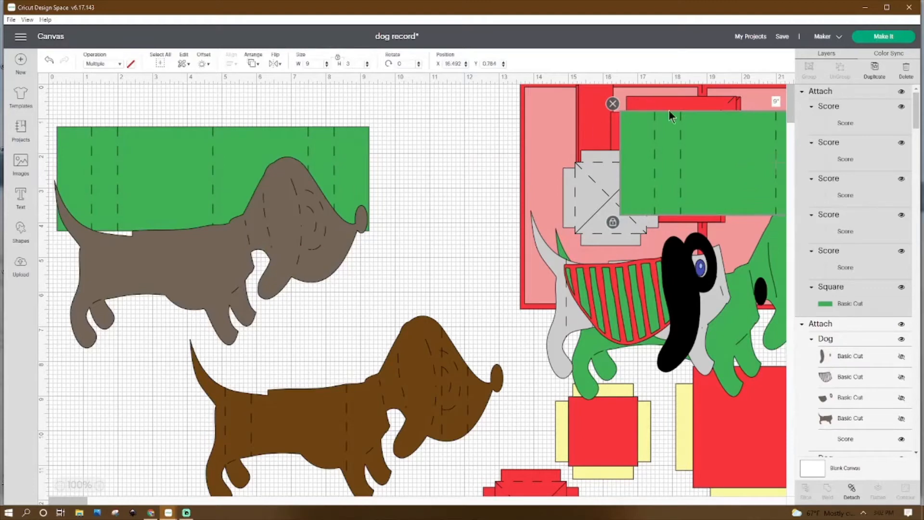
click(613, 103)
Realign the grey dachshund and the green scored rectangle with the Center option
click(231, 63)
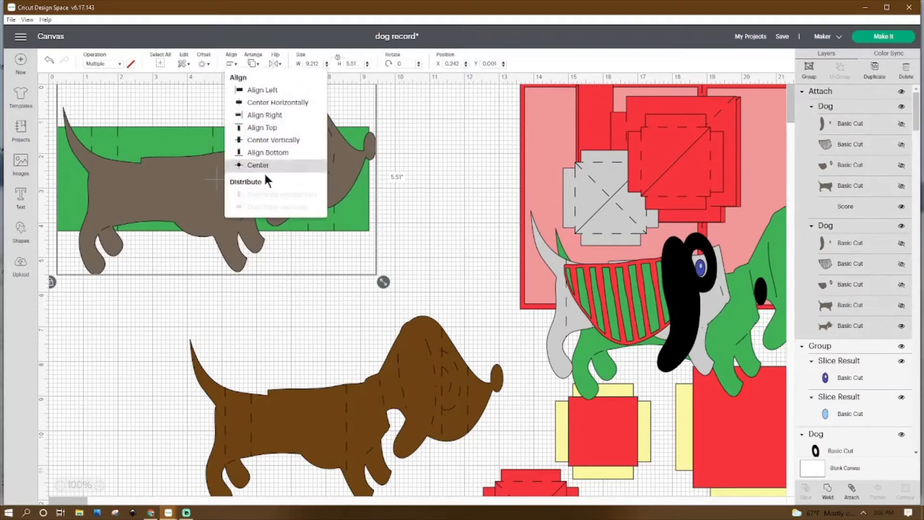
click(263, 169)
click(212, 318)
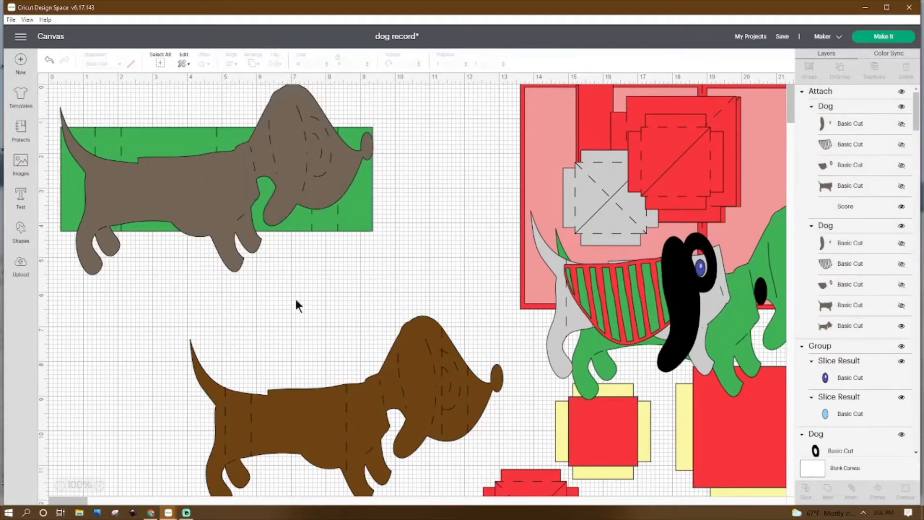
Send the grey dachshund to the back so the green scored rectangle lies on top of it
click(135, 137)
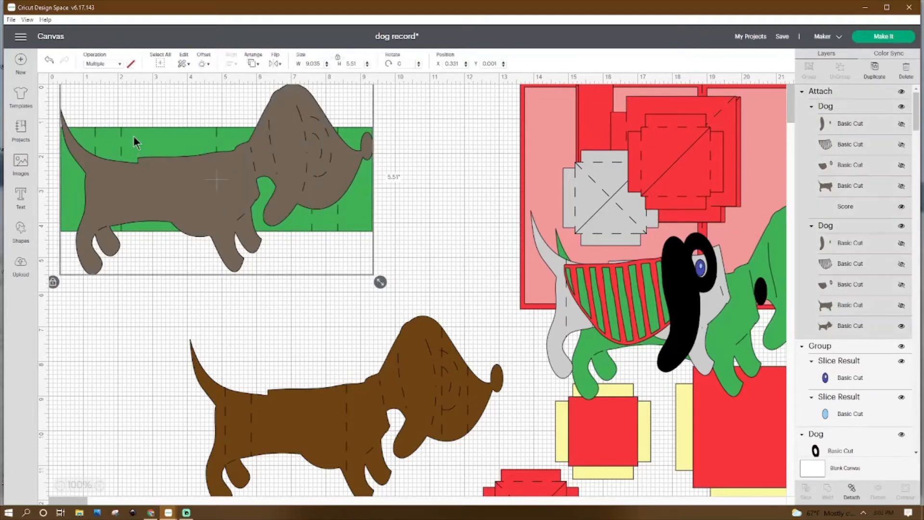
scroll(849, 296, down, 1)
scroll(847, 296, down, 6)
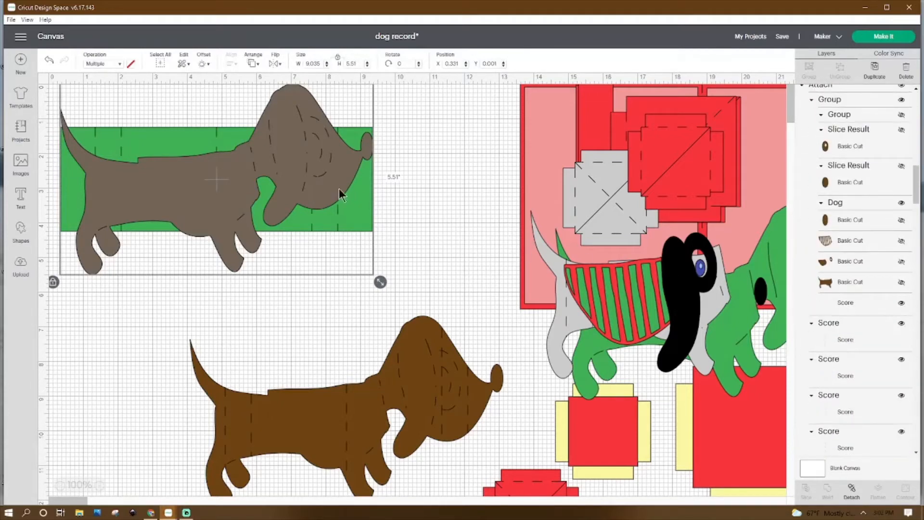
right_click(285, 184)
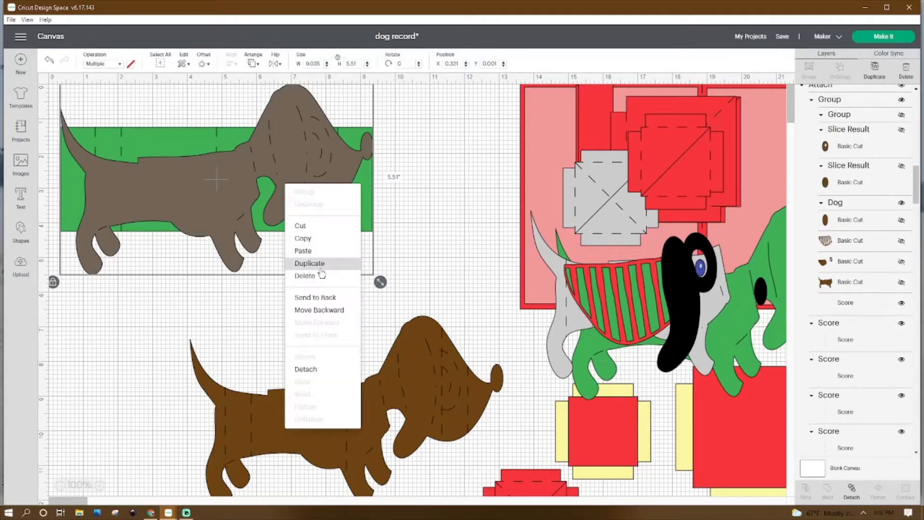
click(328, 298)
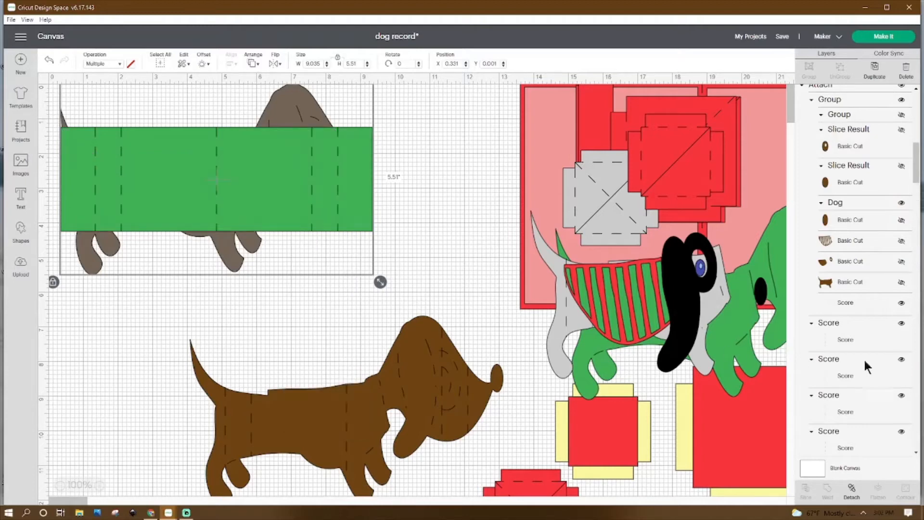
Center the green scored rectangle over the grey dachshund once more
click(310, 207)
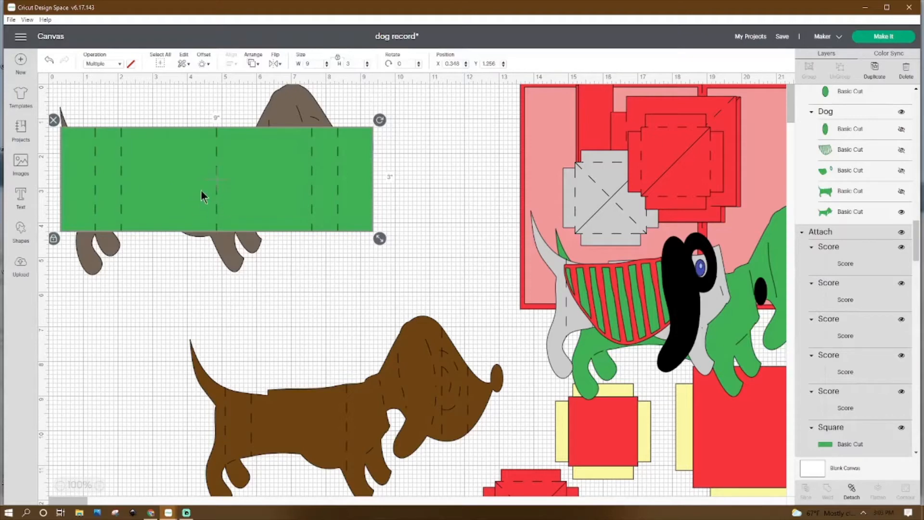
click(436, 115)
drag(396, 95, 166, 207)
click(231, 63)
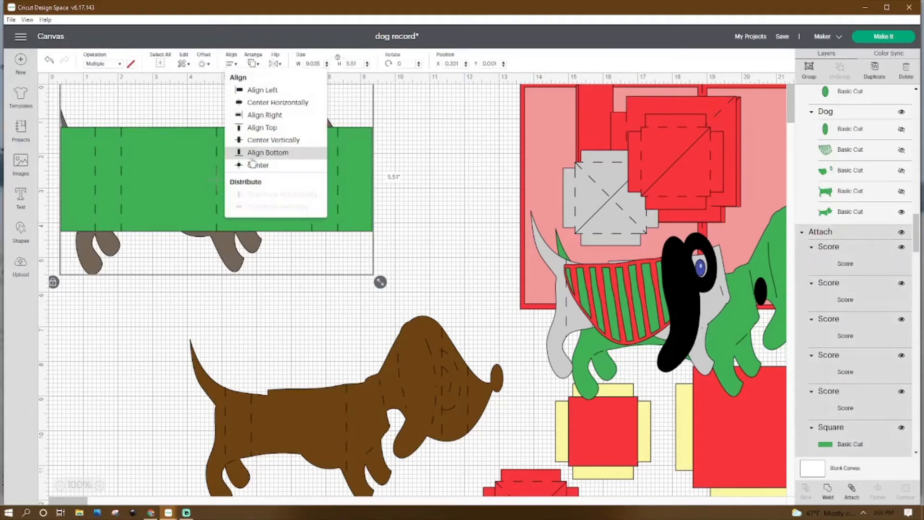
click(256, 165)
click(438, 190)
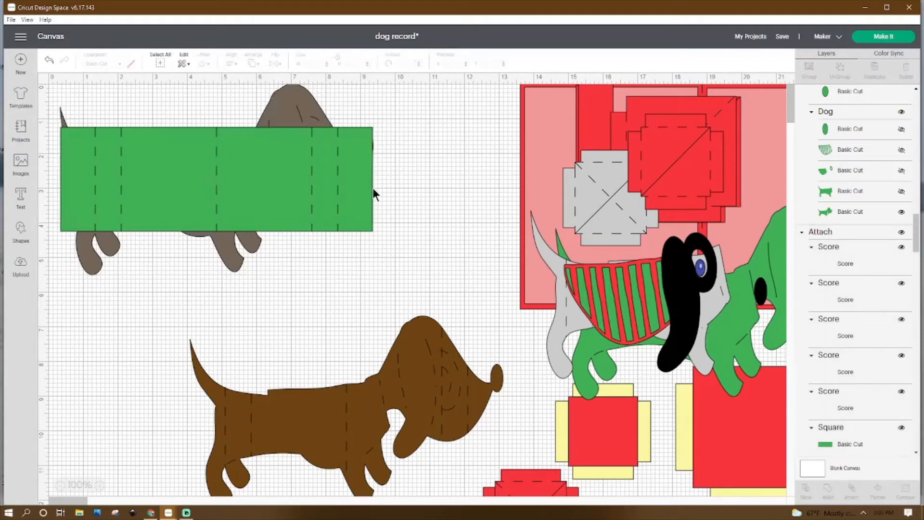
Delete the green Square layer from the attached rectangle, keeping its vertical score lines over the grey dachshund
click(295, 189)
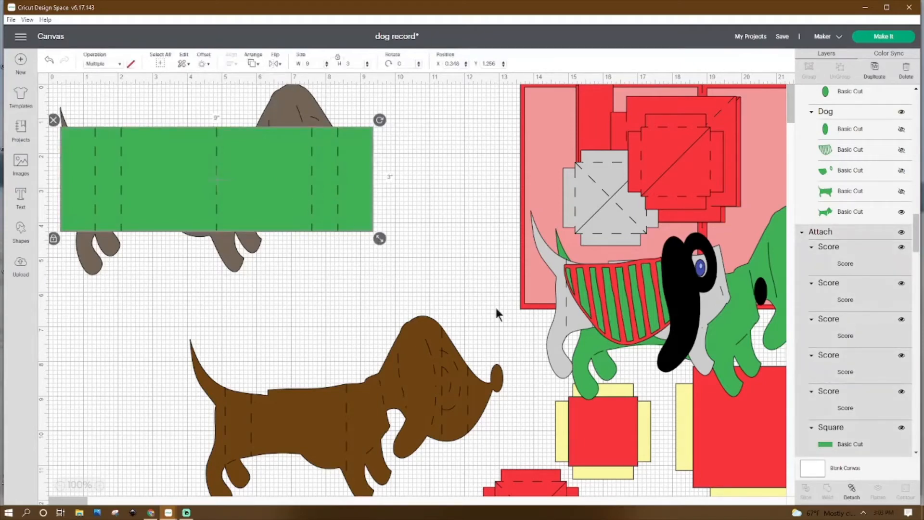
click(895, 437)
right_click(867, 434)
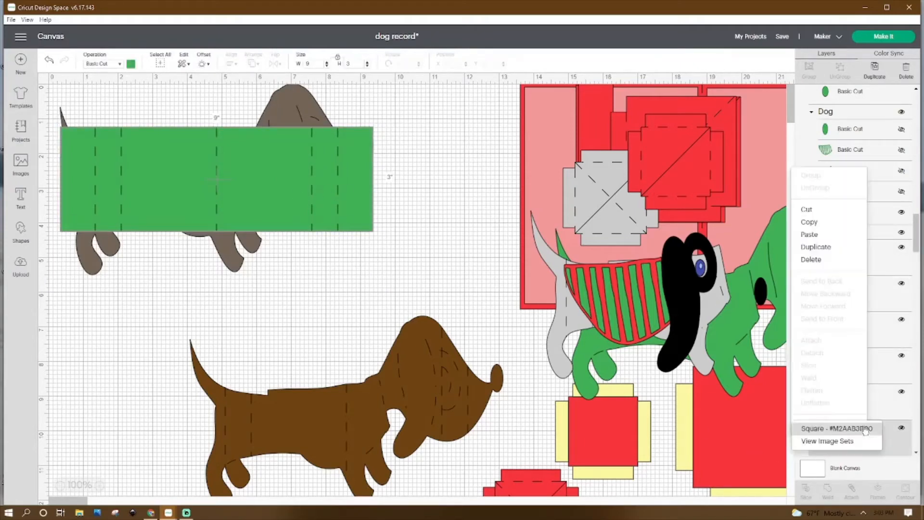
click(839, 265)
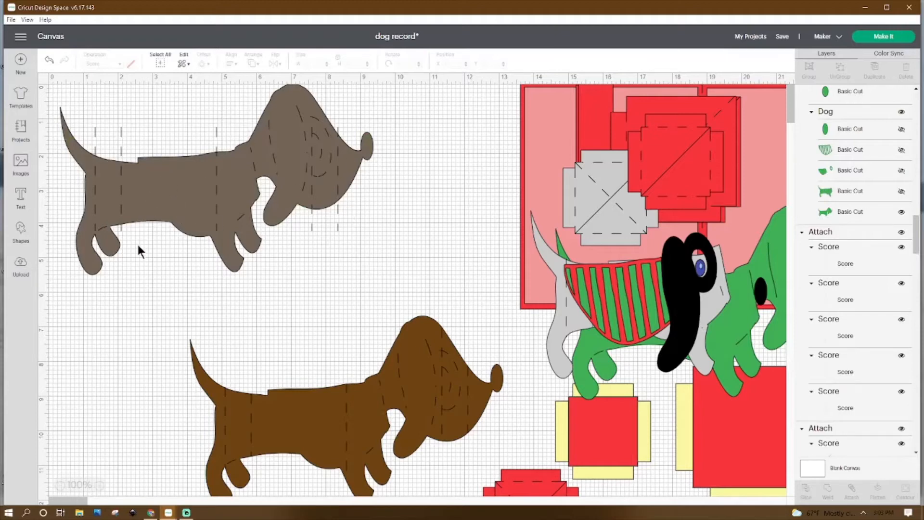
Detach the set of five vertical score lines lying over the grey dachshund so each line can be edited separately
click(96, 180)
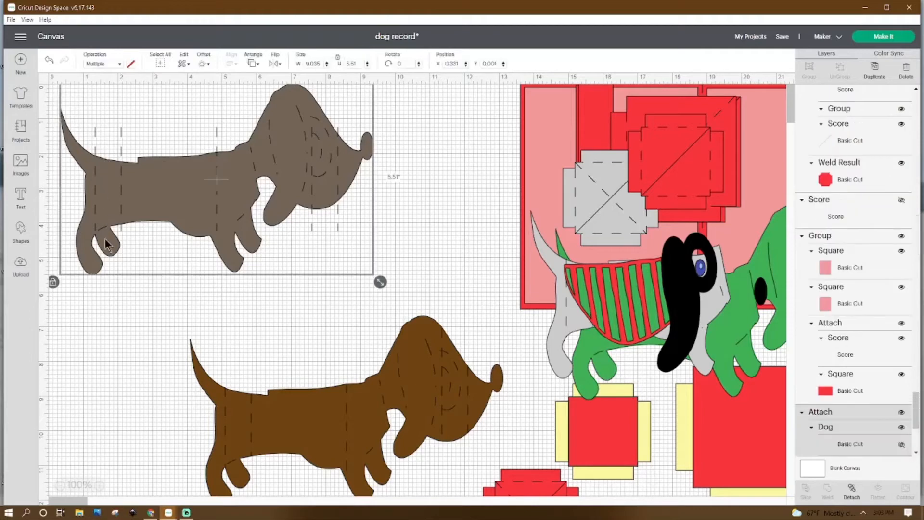
click(106, 178)
click(95, 196)
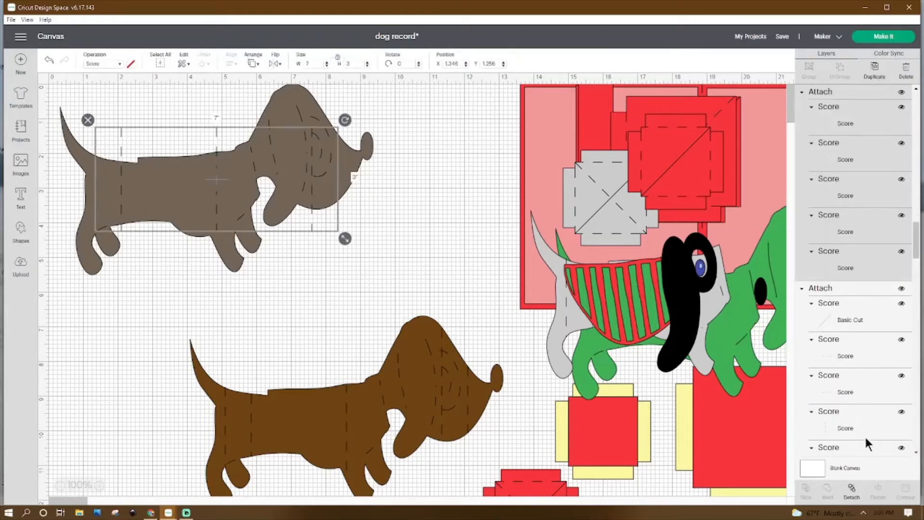
click(853, 490)
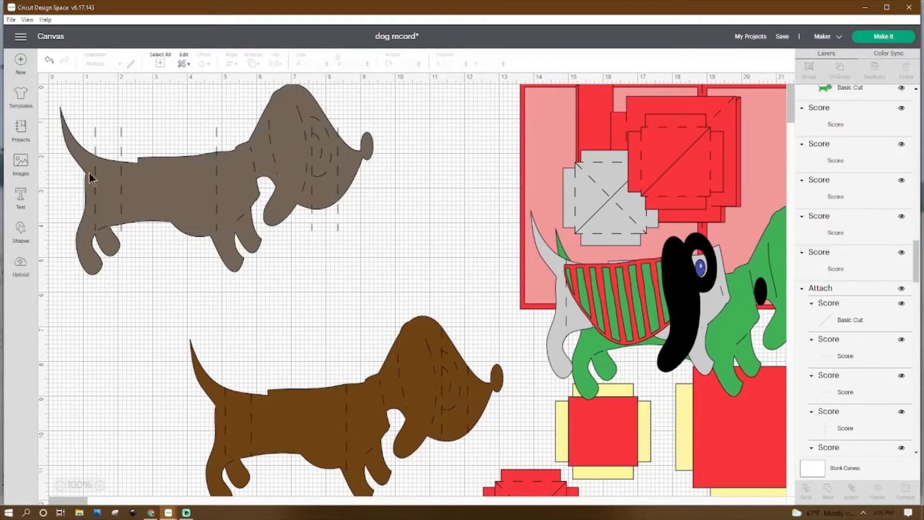
Lower the vertical score line nearest the grey dachshund's tail to Y 2.056 and shorten it to about 2.278 in, fitting the hind body
click(95, 184)
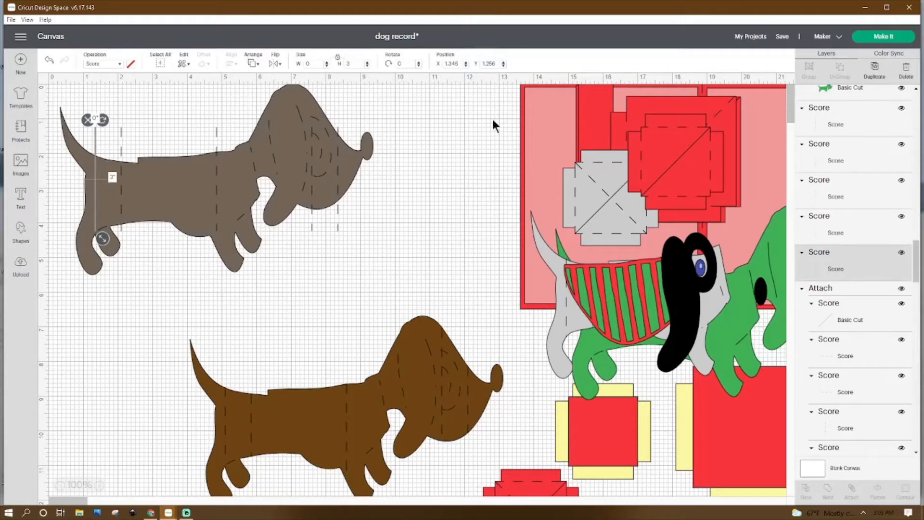
click(505, 63)
click(504, 63)
click(504, 63)
click(505, 63)
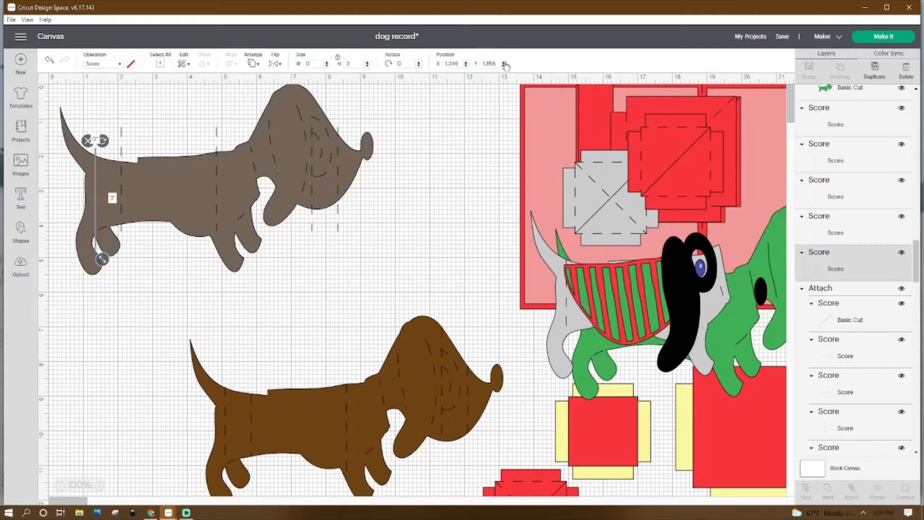
click(505, 63)
click(504, 63)
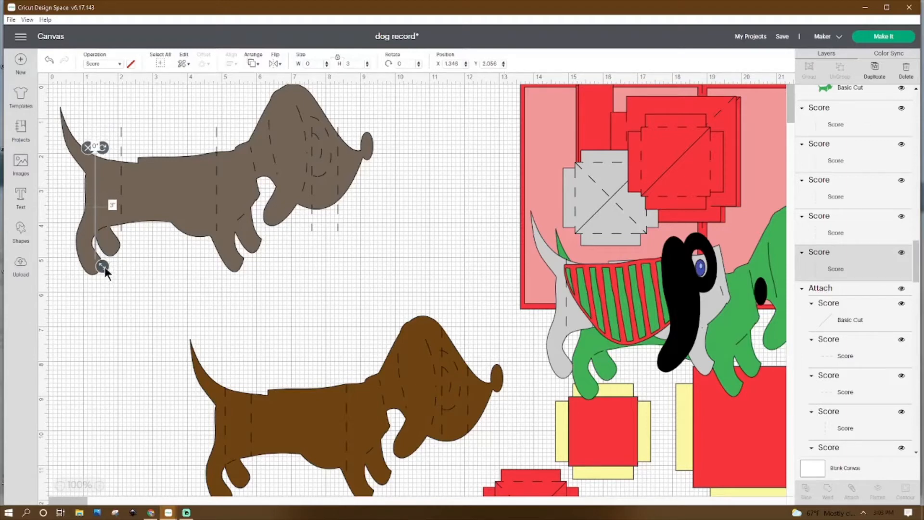
drag(105, 266, 114, 242)
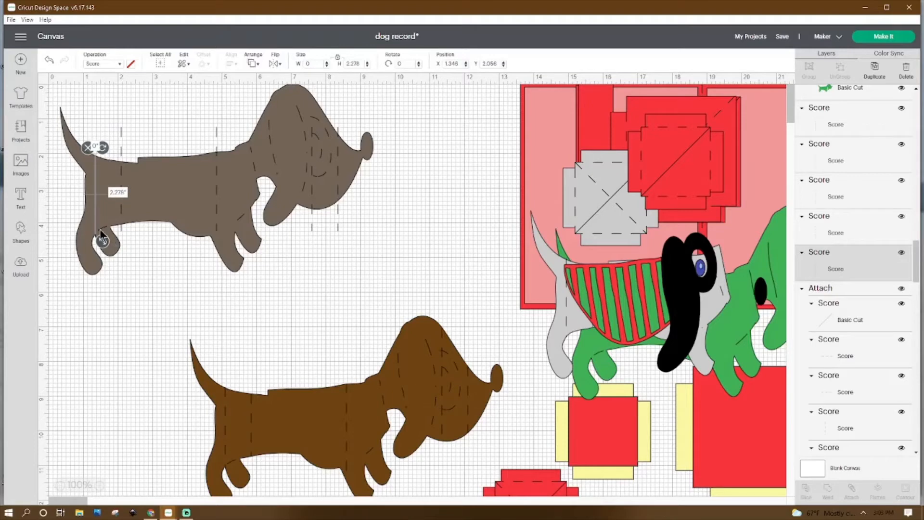
click(195, 329)
click(127, 322)
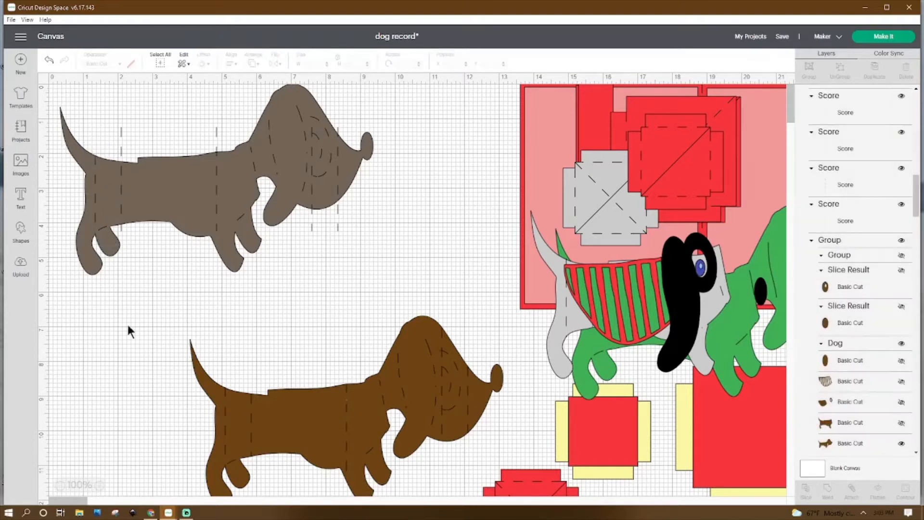
Lower the second vertical score line from the tail and shorten it to fit between the grey dachshund's back and belly
click(121, 185)
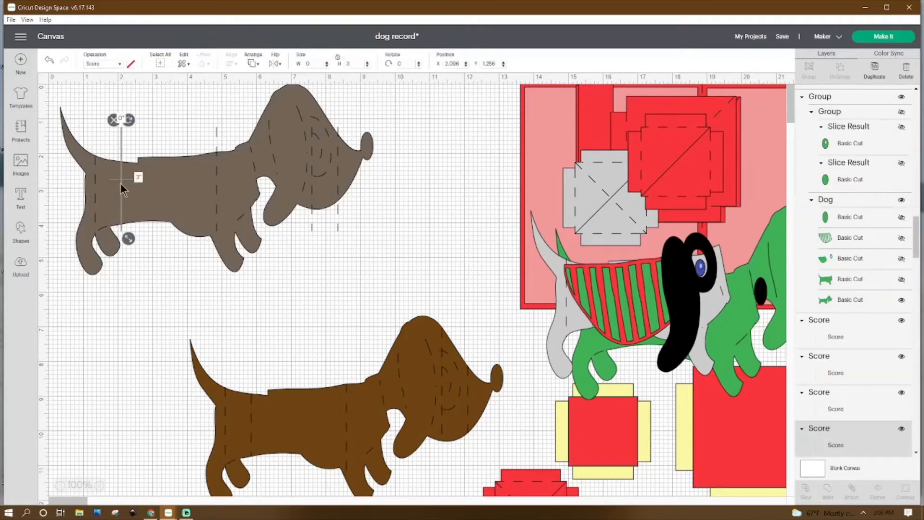
click(503, 63)
click(503, 63)
click(503, 63)
click(503, 62)
click(504, 63)
drag(129, 273, 128, 233)
Adjust the length of the middle vertical score line over the front leg and lower the fourth line over the head
click(217, 191)
drag(229, 261, 229, 244)
click(311, 185)
click(504, 66)
click(503, 65)
click(504, 66)
Lower the vertical score line nearest the nose to Y 1.456 and shorten it to about 1.889 in, within the muzzle
click(338, 185)
click(503, 62)
drag(346, 245, 347, 204)
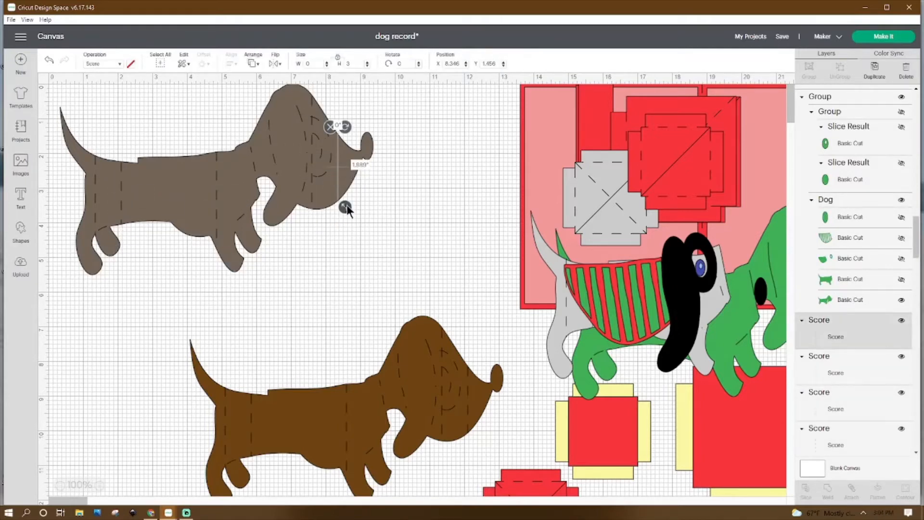
Attach all the vertical score lines to the grey dachshund
click(401, 220)
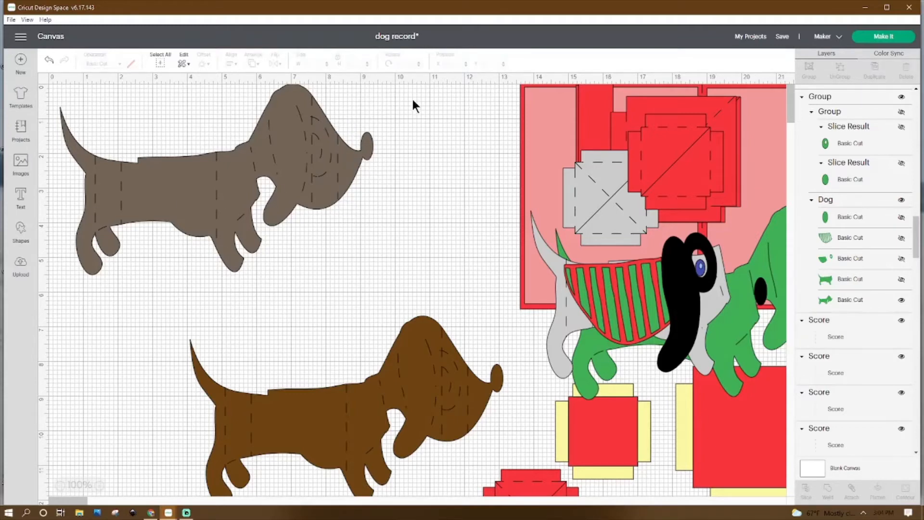
drag(413, 99, 66, 249)
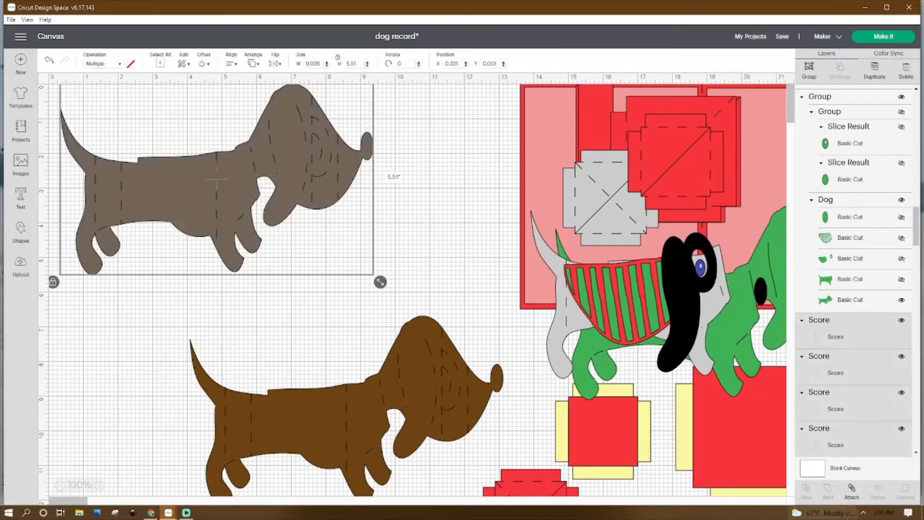
click(851, 490)
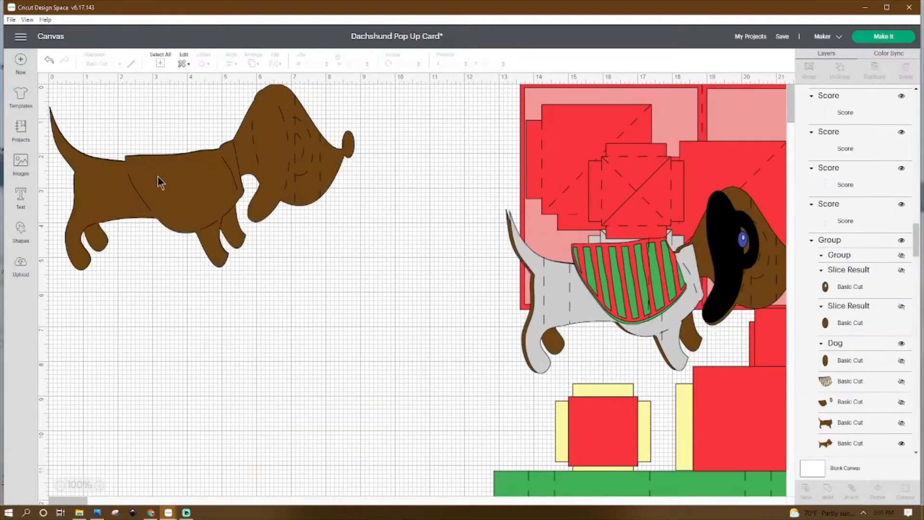
Reposition the brown dachshund slightly in the Dachshund Pop Up Card project and detach it from its score lines
click(175, 150)
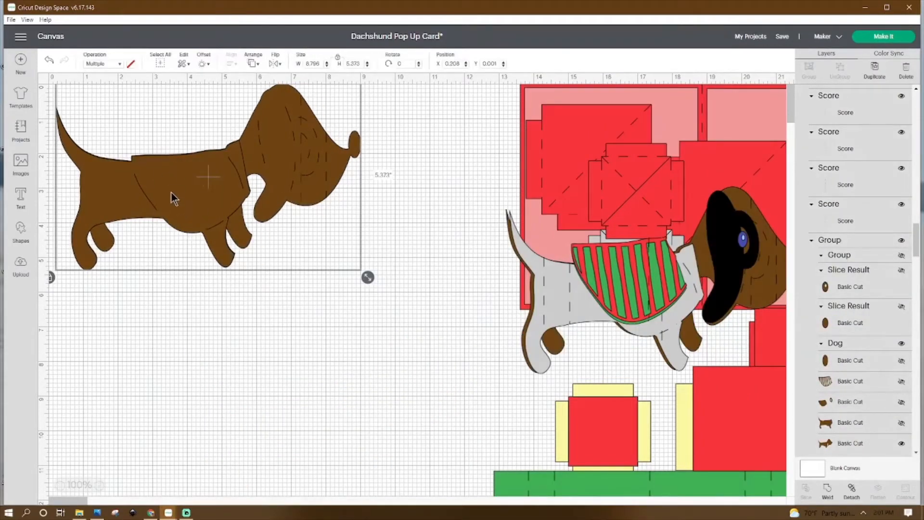
drag(176, 186, 174, 182)
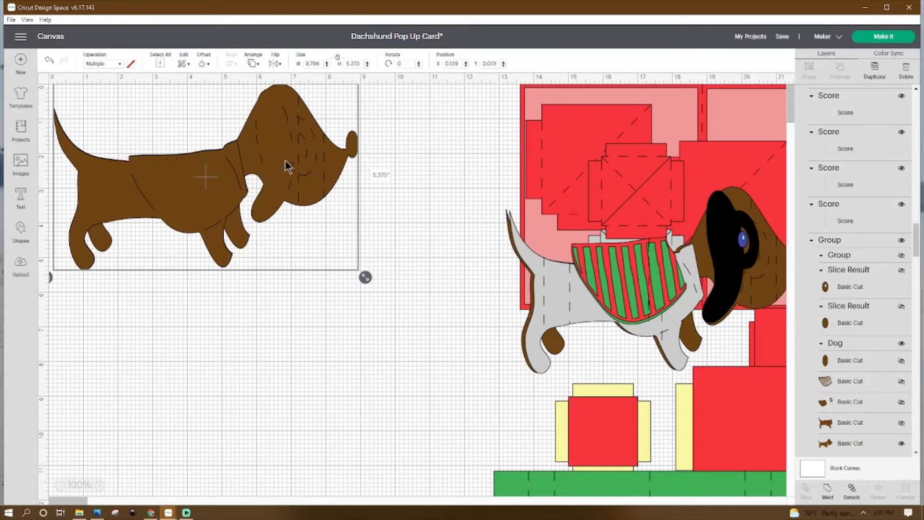
drag(286, 165, 291, 170)
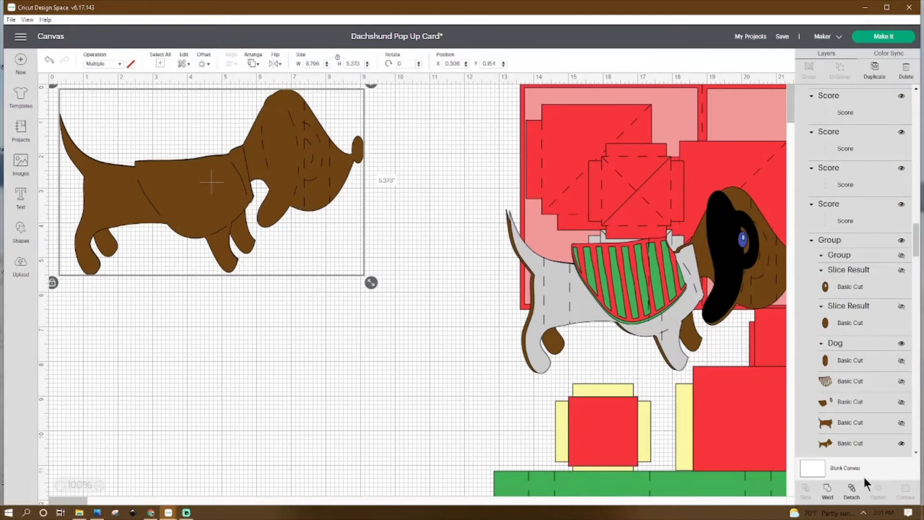
click(853, 491)
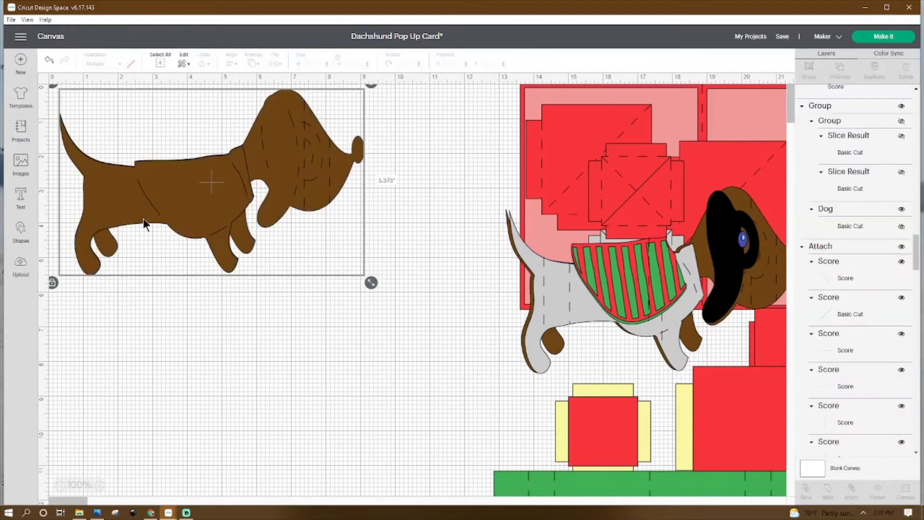
Move the brown dachshund silhouette aside onto the red card pieces and delete the leftover score lines
drag(143, 219, 240, 427)
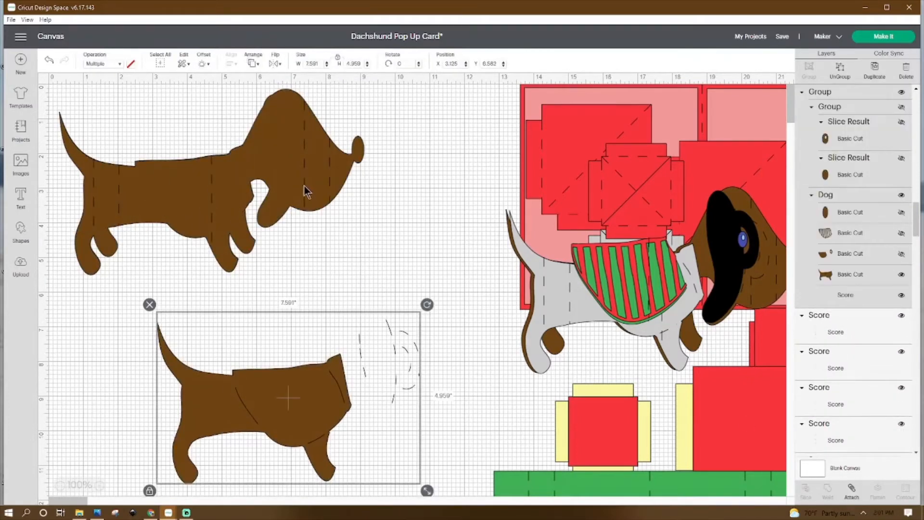
click(346, 216)
drag(316, 184, 717, 181)
drag(82, 124, 487, 497)
click(86, 126)
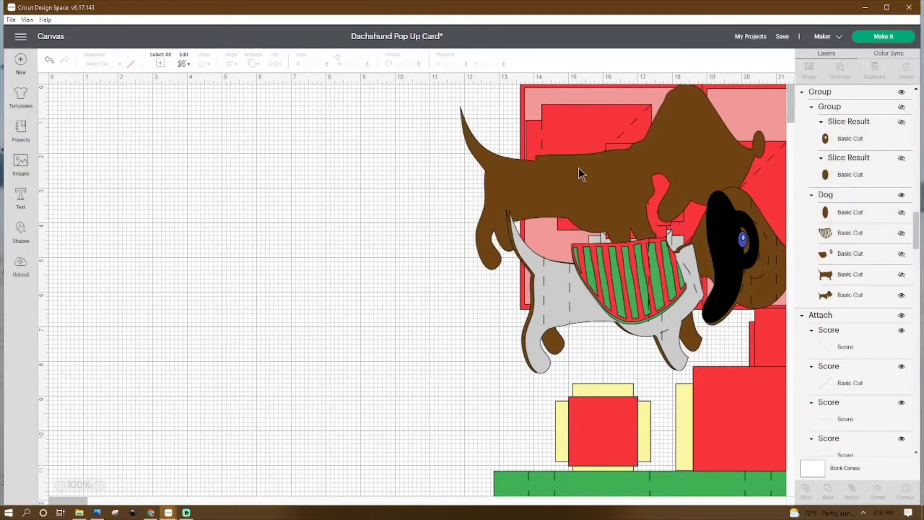
Move the brown dachshund back to the empty canvas area and show all the hidden layers in its group
drag(584, 175, 190, 214)
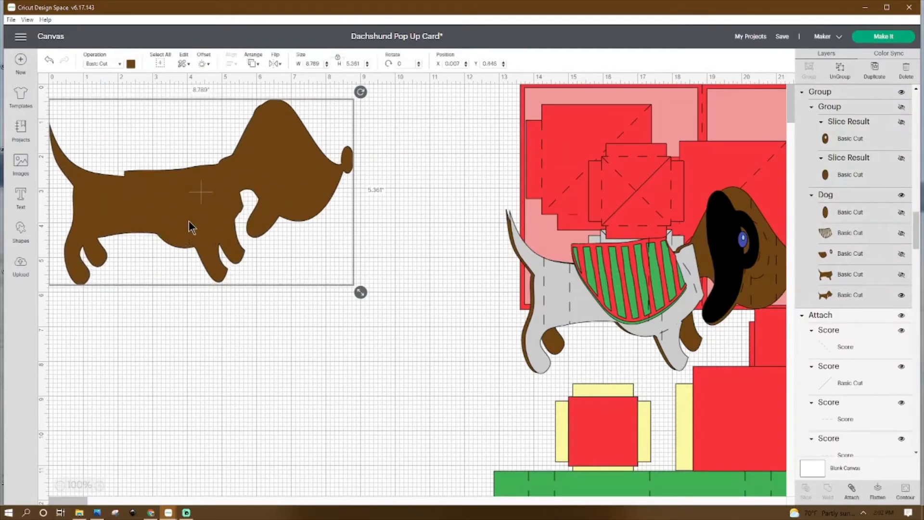
click(902, 92)
click(902, 93)
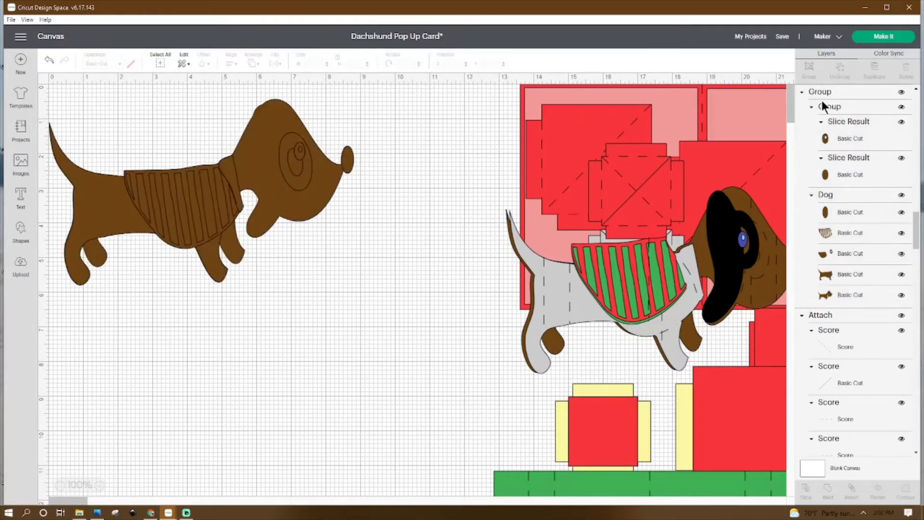
Ungroup the brown dachshund, first separating the small eye pieces and then splitting the Dog into individual layers
click(181, 223)
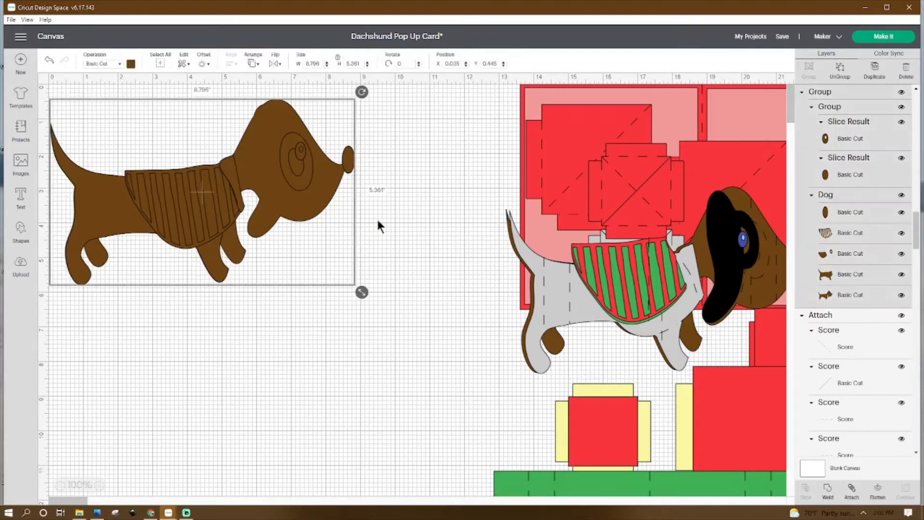
click(840, 67)
drag(322, 200, 435, 332)
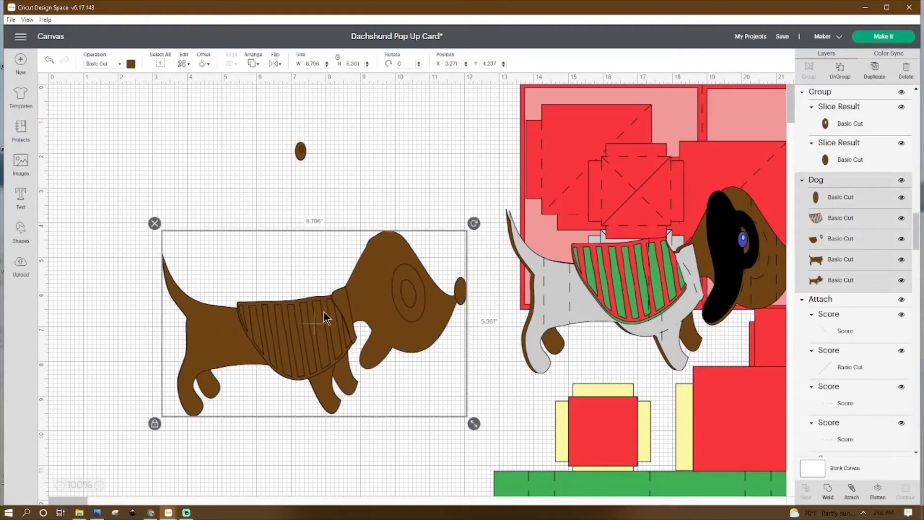
drag(324, 311, 230, 243)
click(840, 71)
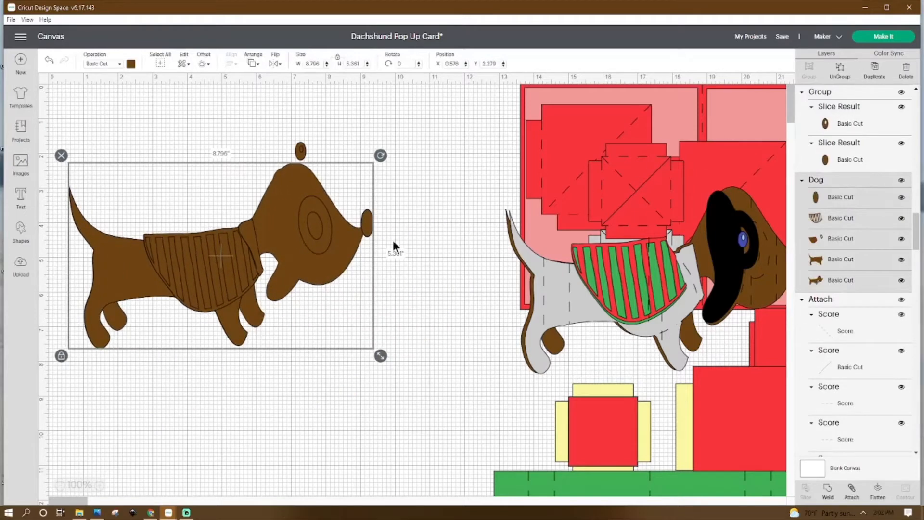
Spread the dachshund layers apart, placing the striped sweater and sweater base above and the body and full silhouette below
drag(229, 276, 158, 142)
drag(178, 249, 334, 165)
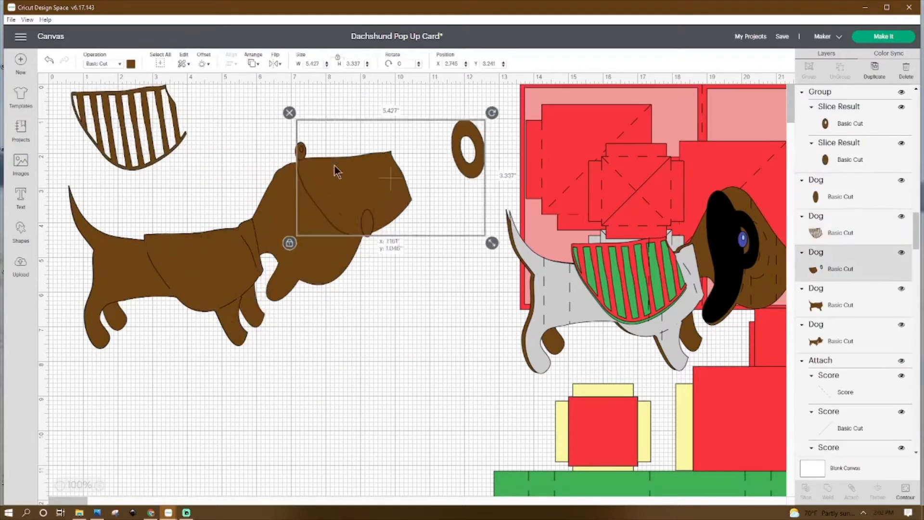
drag(201, 258, 247, 387)
drag(274, 236, 299, 311)
click(102, 135)
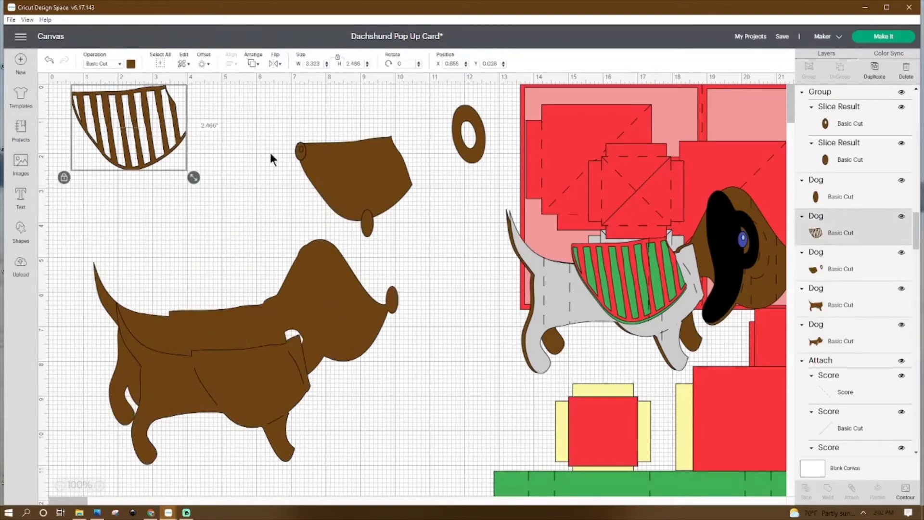
drag(235, 319, 198, 201)
drag(350, 303, 316, 247)
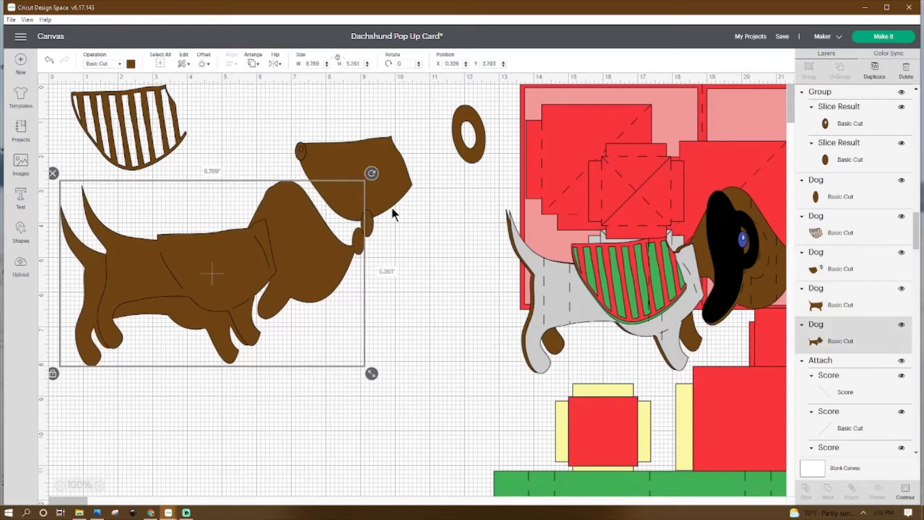